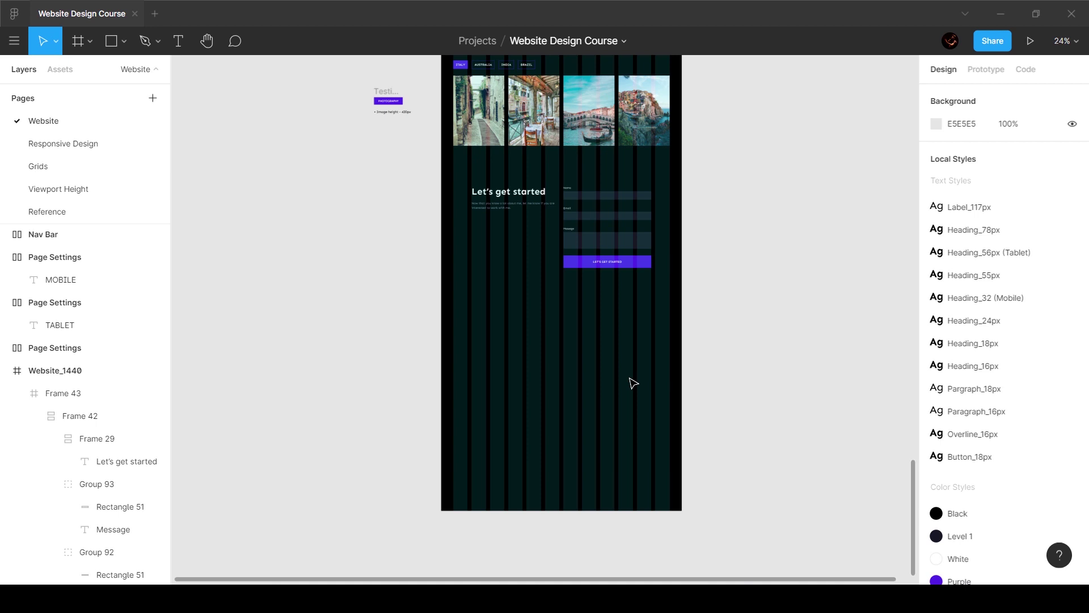
# Pan across the Reference page's footer design and its FOOTER Height 422px note
pyautogui.click(52, 213)
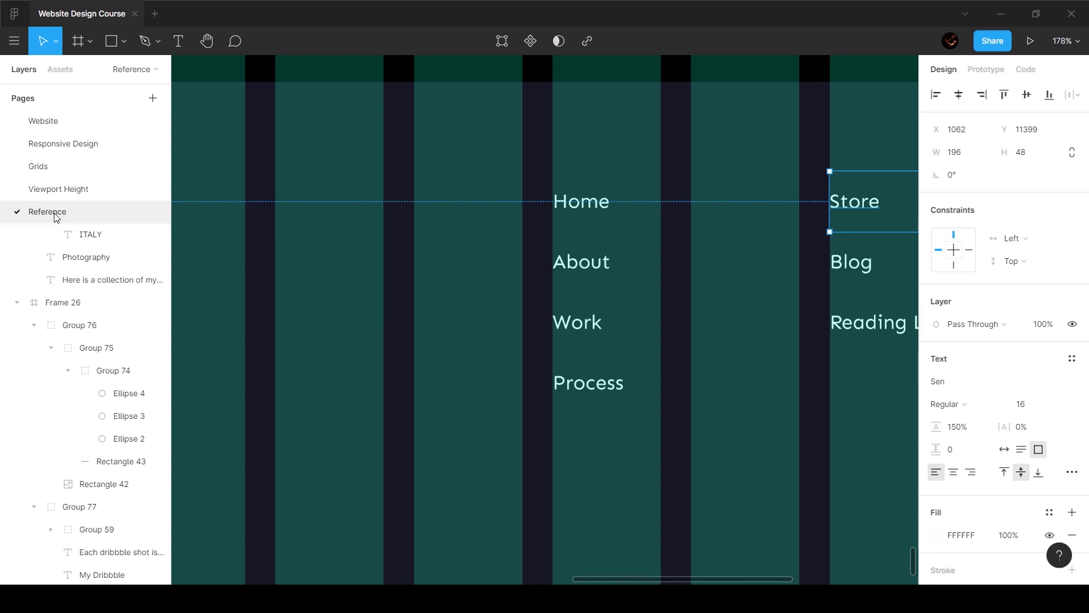
pyautogui.scroll(-6, 486, 258)
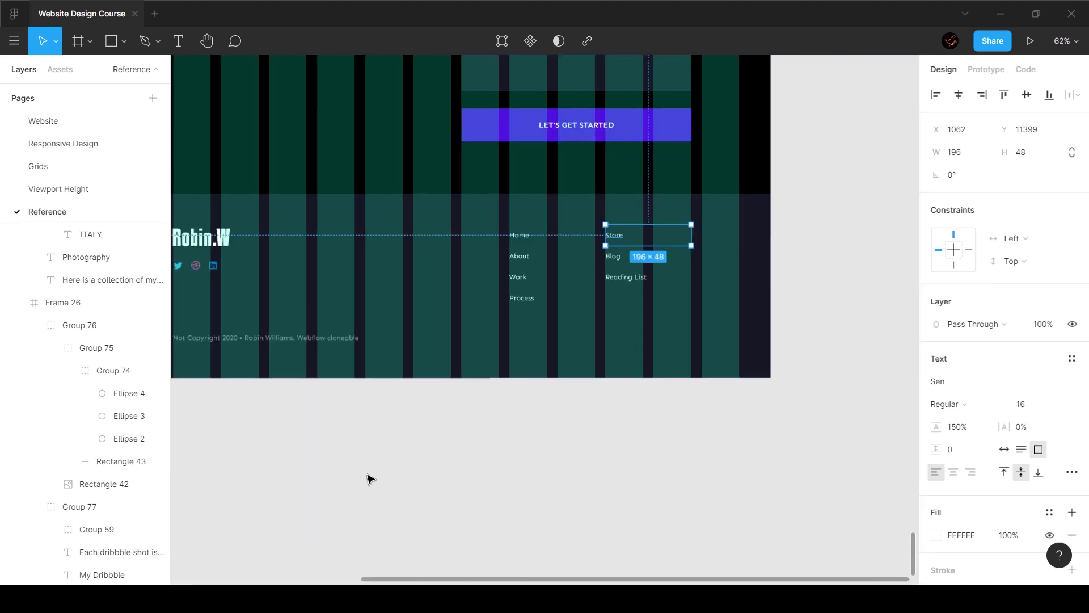
pyautogui.click(369, 476)
pyautogui.hscroll(-4, 369, 477)
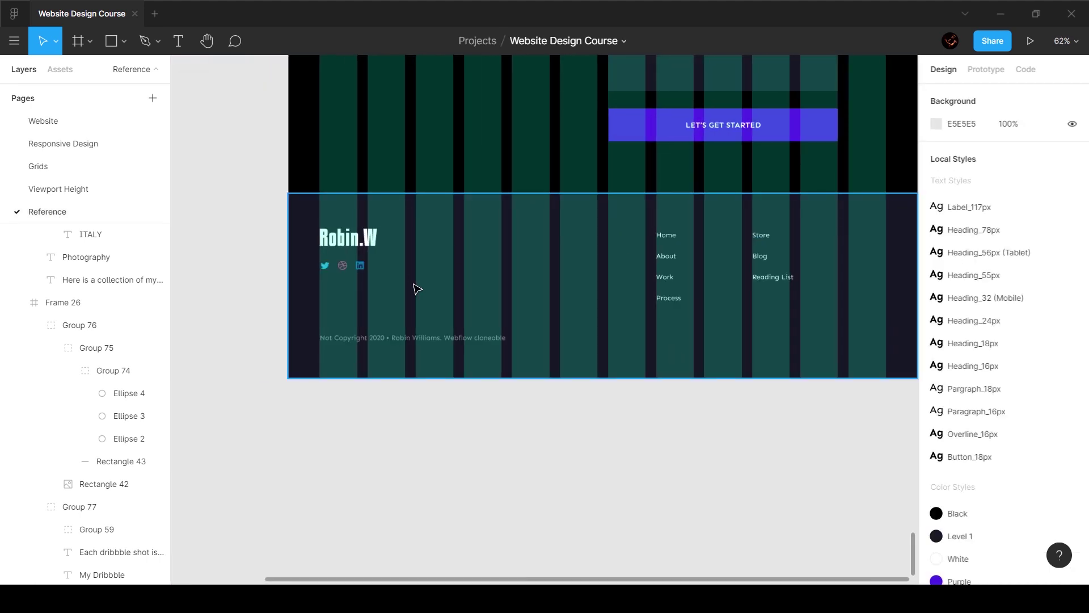
pyautogui.hscroll(-5, 416, 289)
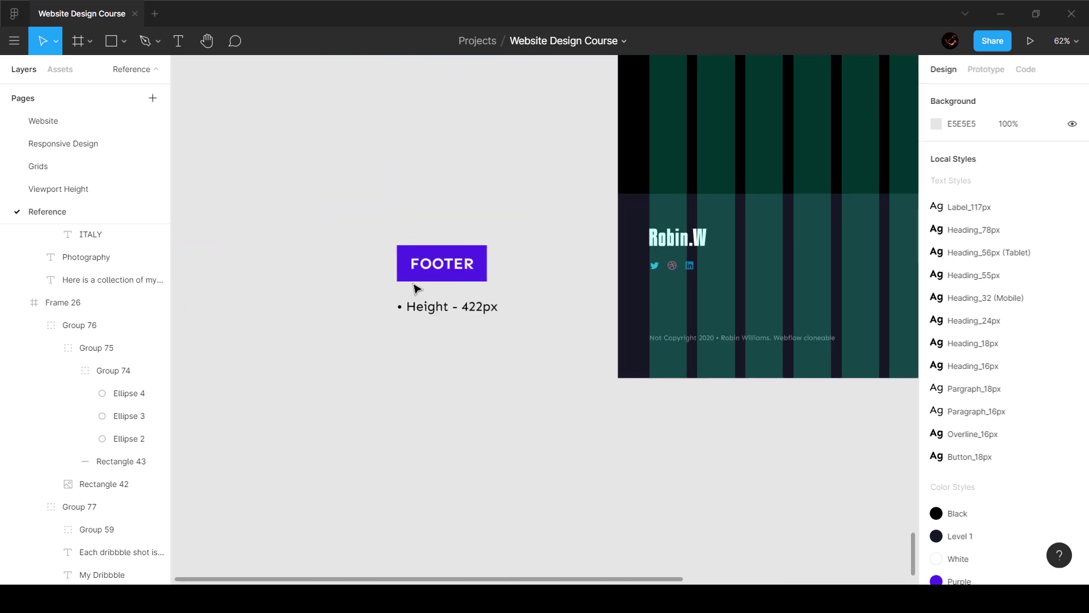
pyautogui.hscroll(6, 490, 308)
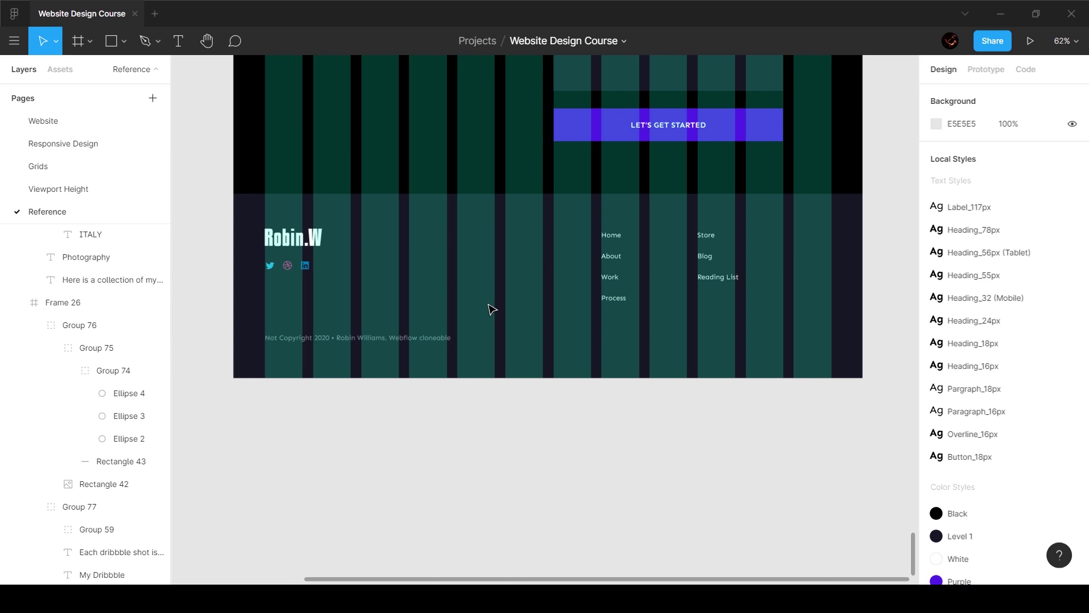
pyautogui.hscroll(-3, 490, 308)
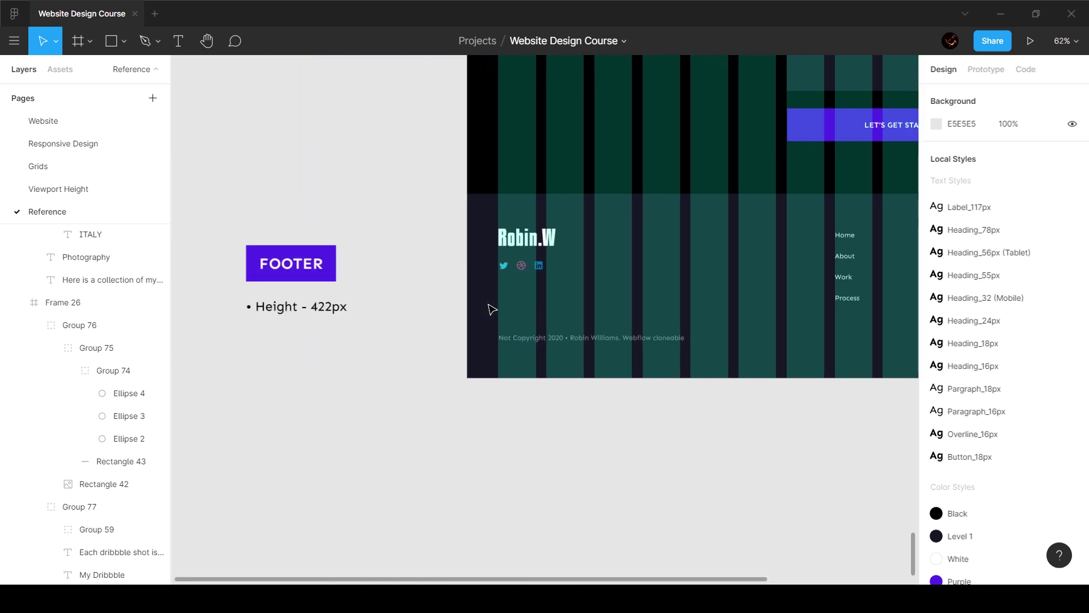
pyautogui.hscroll(4, 491, 309)
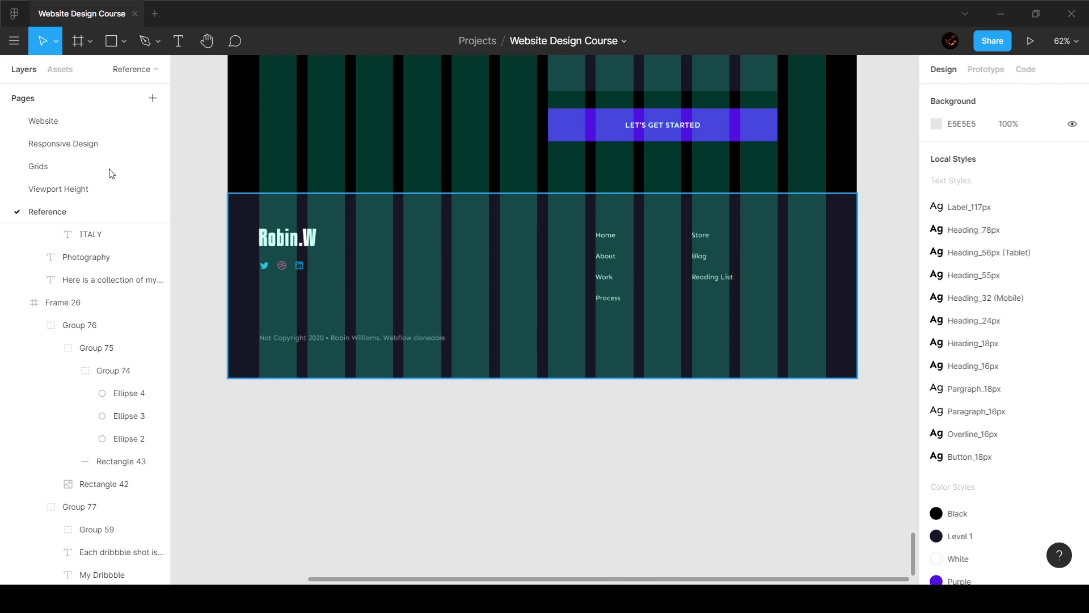
# On the Website page, draw a full-width frame below the contact section, discarding a trial rectangle
pyautogui.click(79, 188)
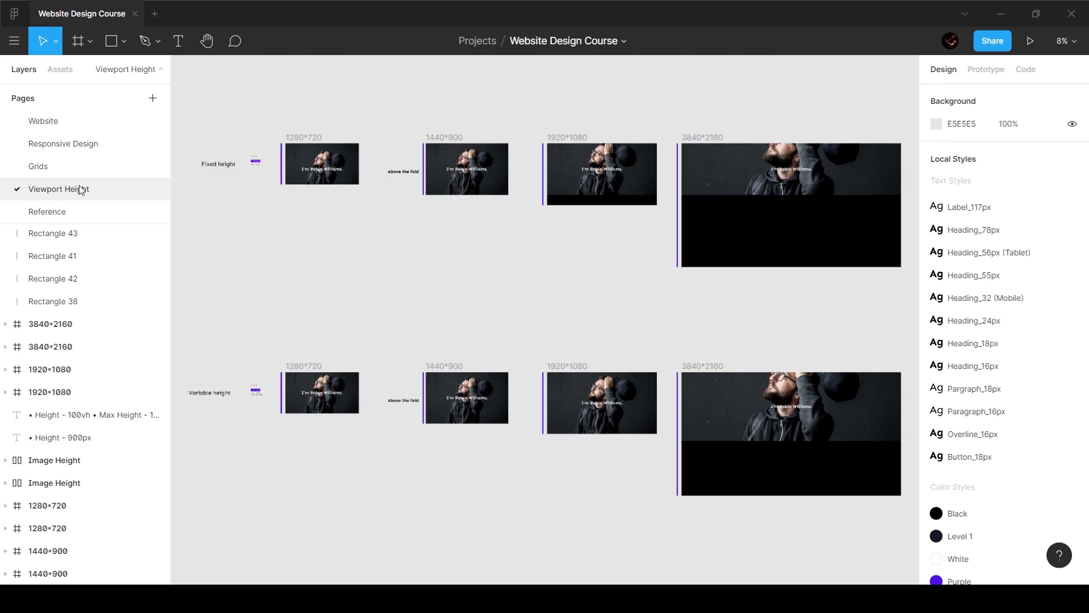
pyautogui.click(80, 121)
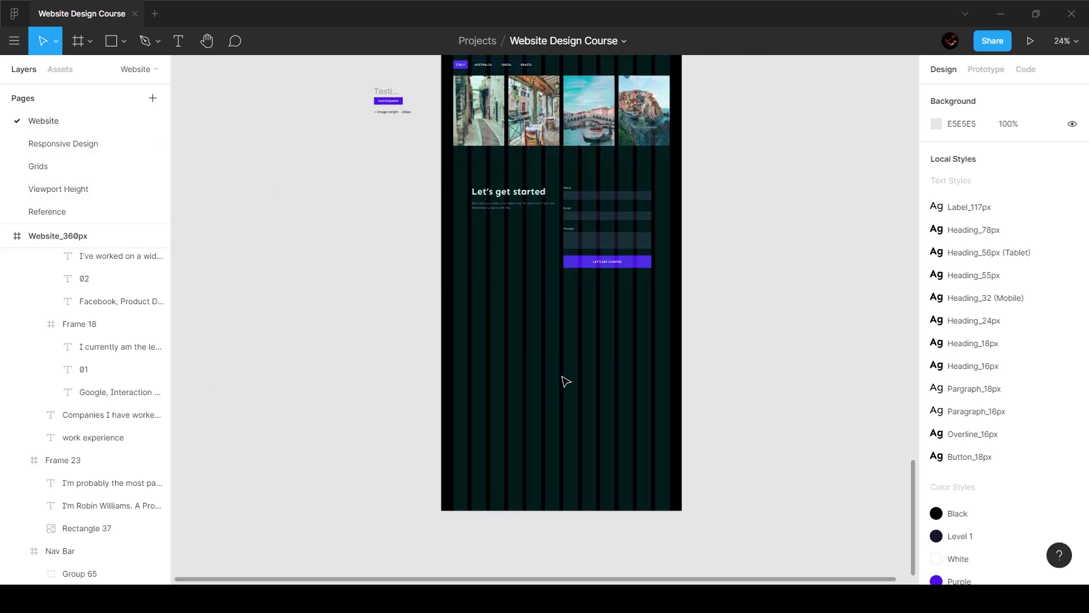
pyautogui.scroll(3, 566, 381)
pyautogui.press('r')
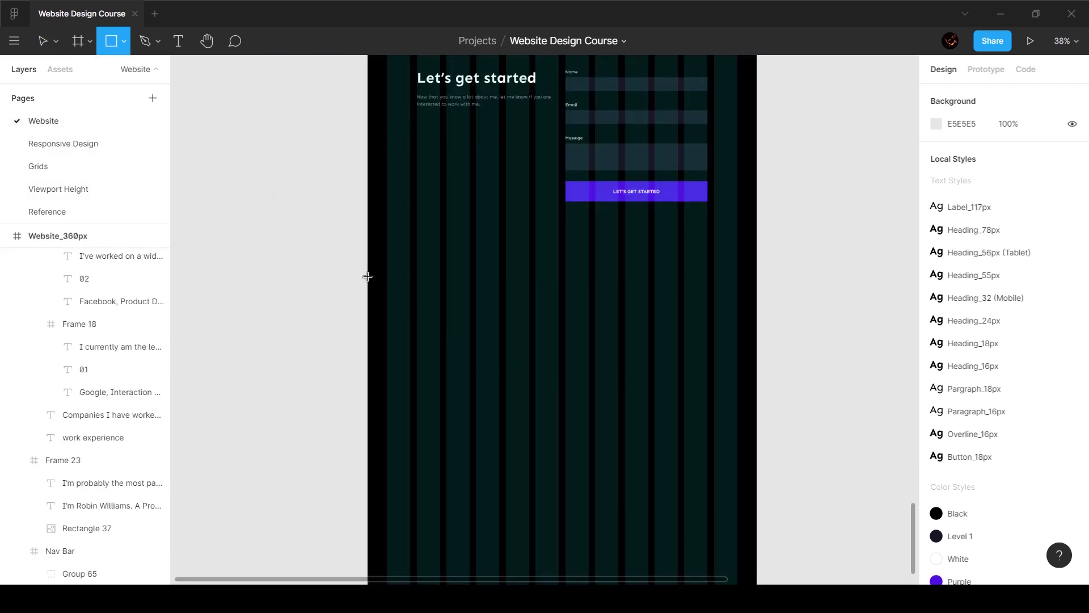
pyautogui.moveTo(367, 275); pyautogui.dragTo(750, 450)
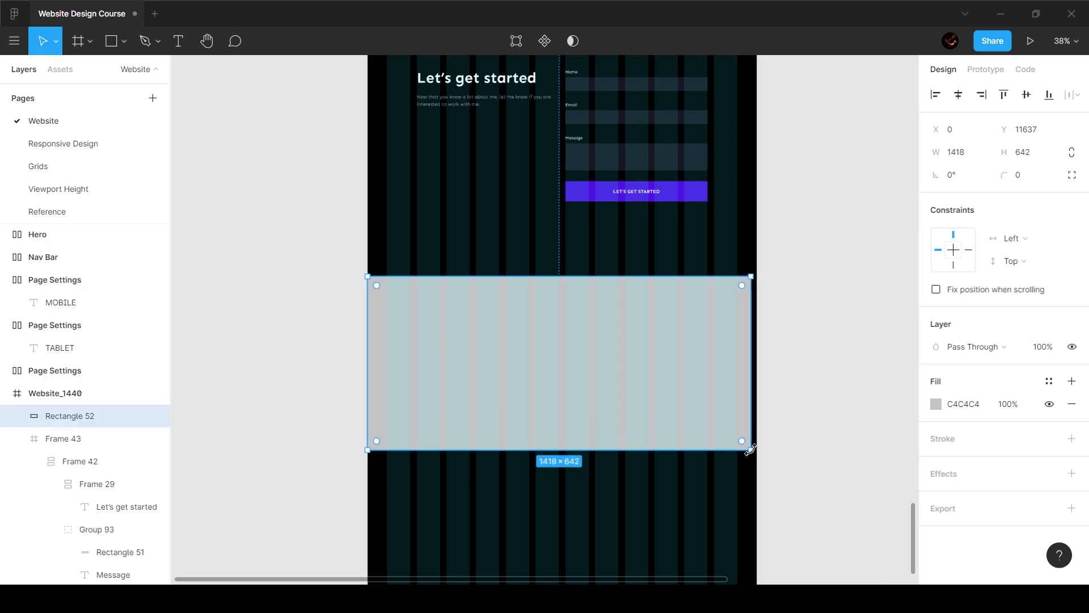
pyautogui.press('Delete')
pyautogui.press('f')
pyautogui.moveTo(366, 282); pyautogui.dragTo(759, 428)
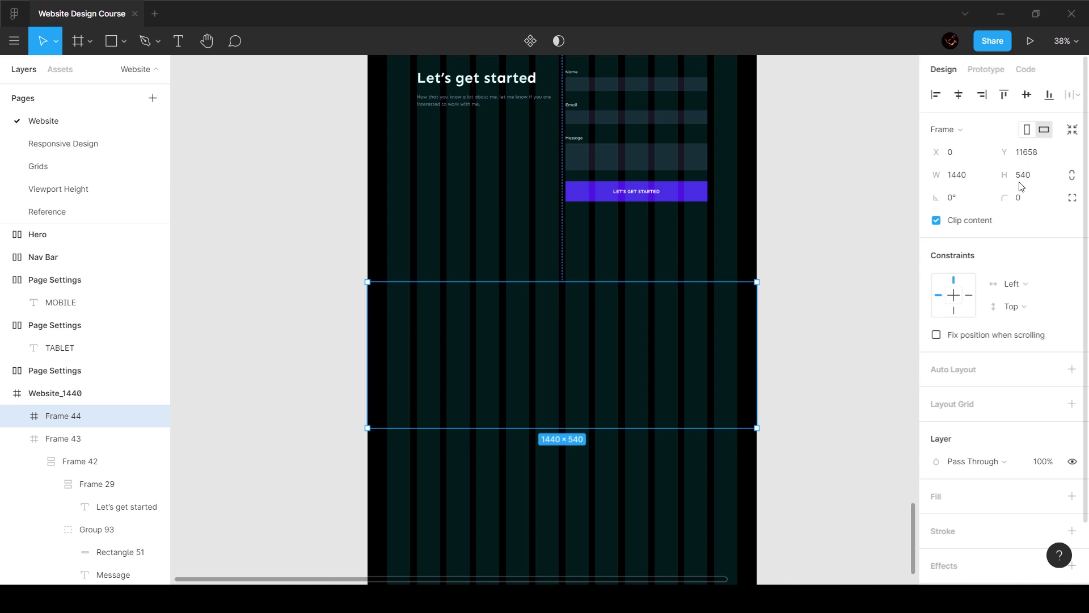
# Set the footer frame's height to 422 with Level 1 fill and move it up under the contact section
pyautogui.click(1021, 179)
pyautogui.write('422')
pyautogui.press('Return')
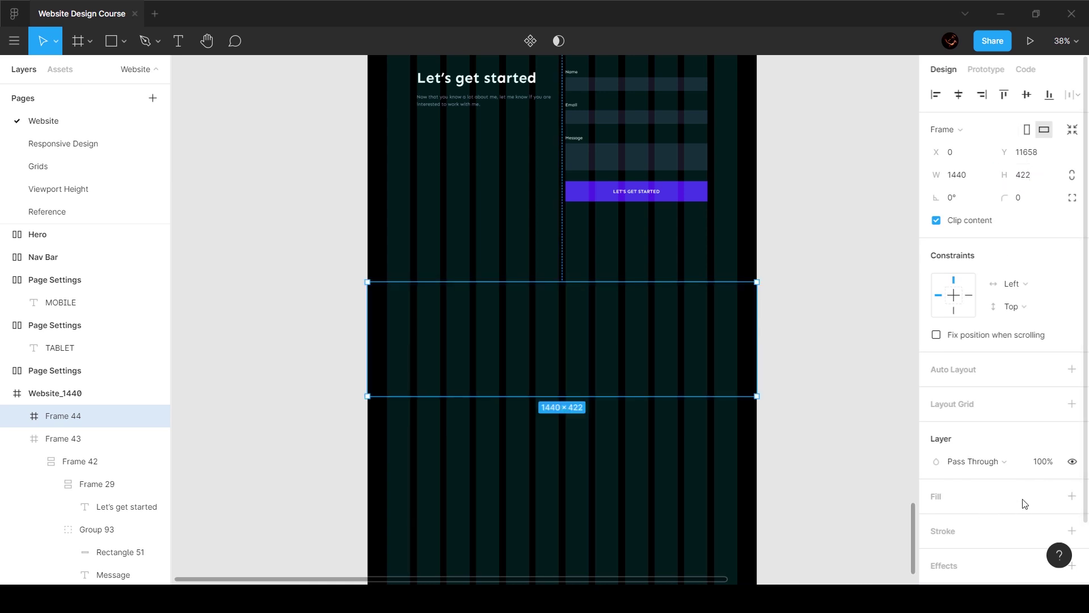
pyautogui.click(1049, 496)
pyautogui.click(970, 537)
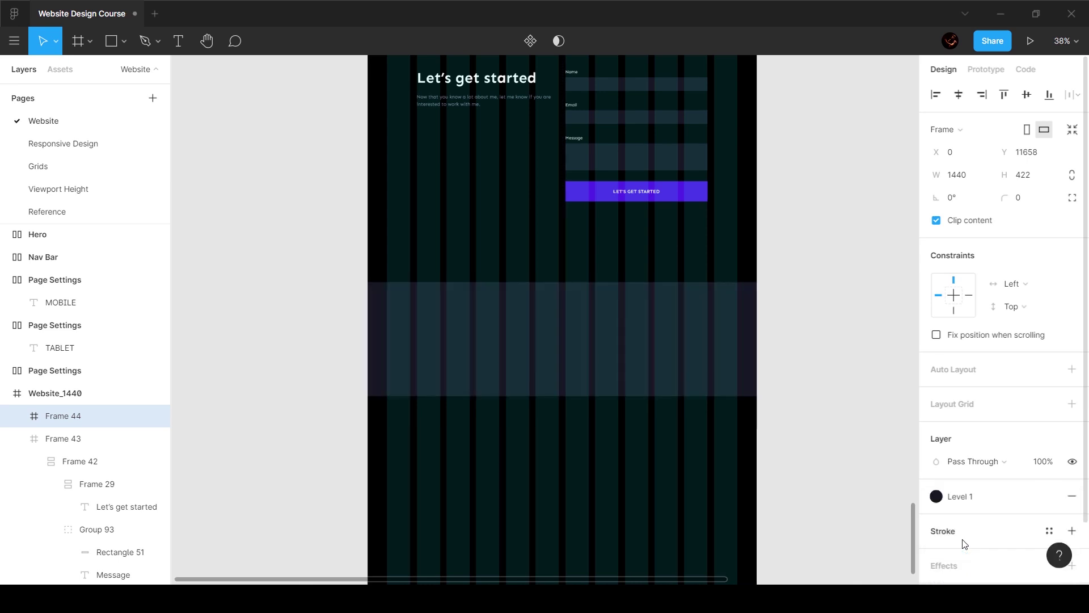
pyautogui.moveTo(639, 357); pyautogui.dragTo(640, 312)
pyautogui.click(532, 206)
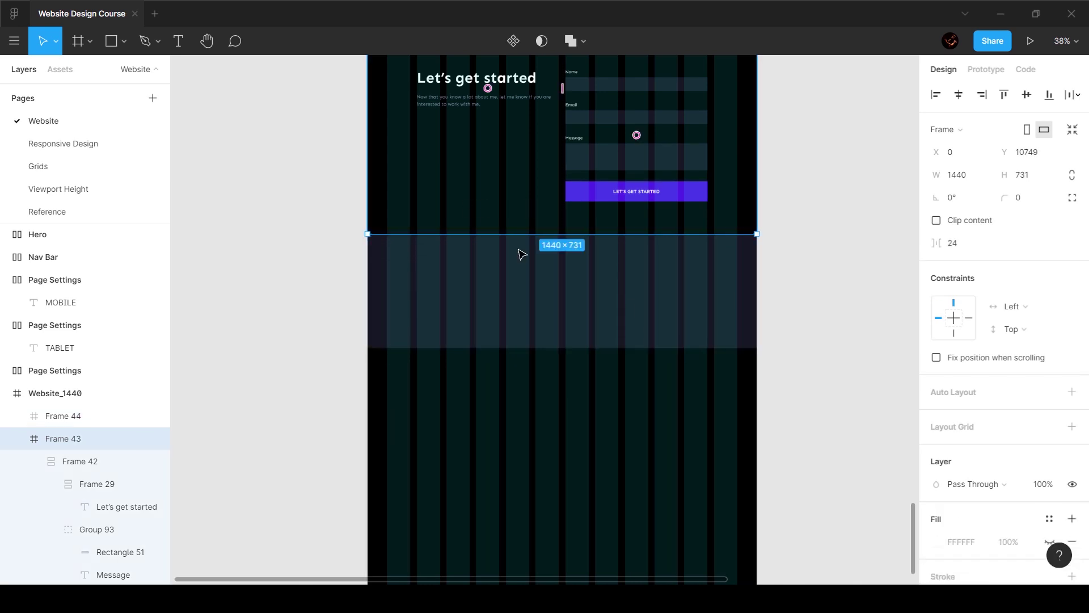
pyautogui.click(519, 264)
# Copy the Robin.W logo and social icons from the reference into the new footer frame
pyautogui.scroll(3, 549, 286)
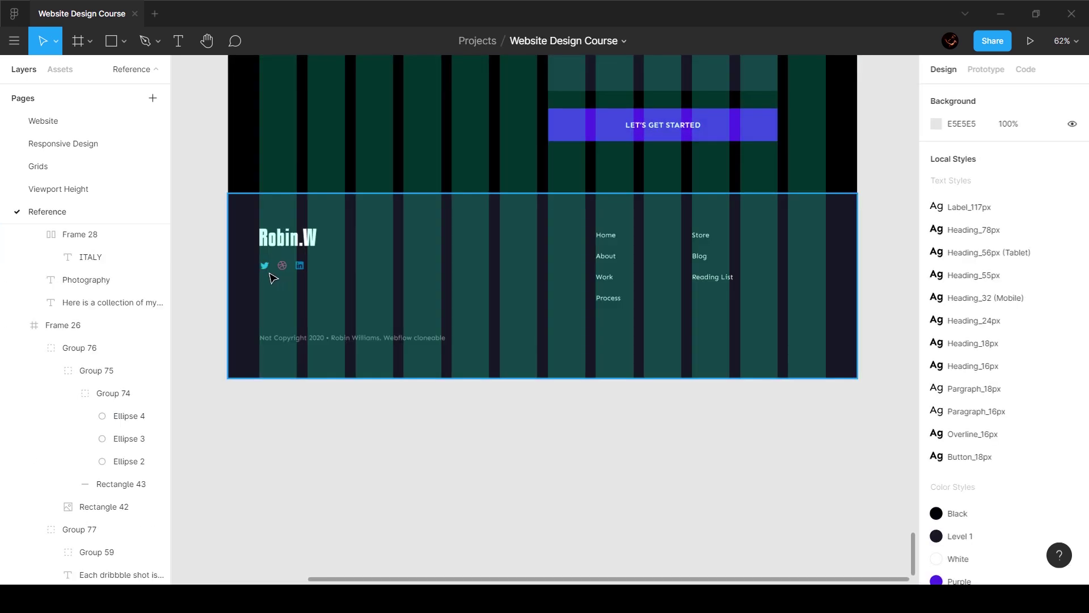
pyautogui.scroll(5, 270, 274)
pyautogui.click(375, 448)
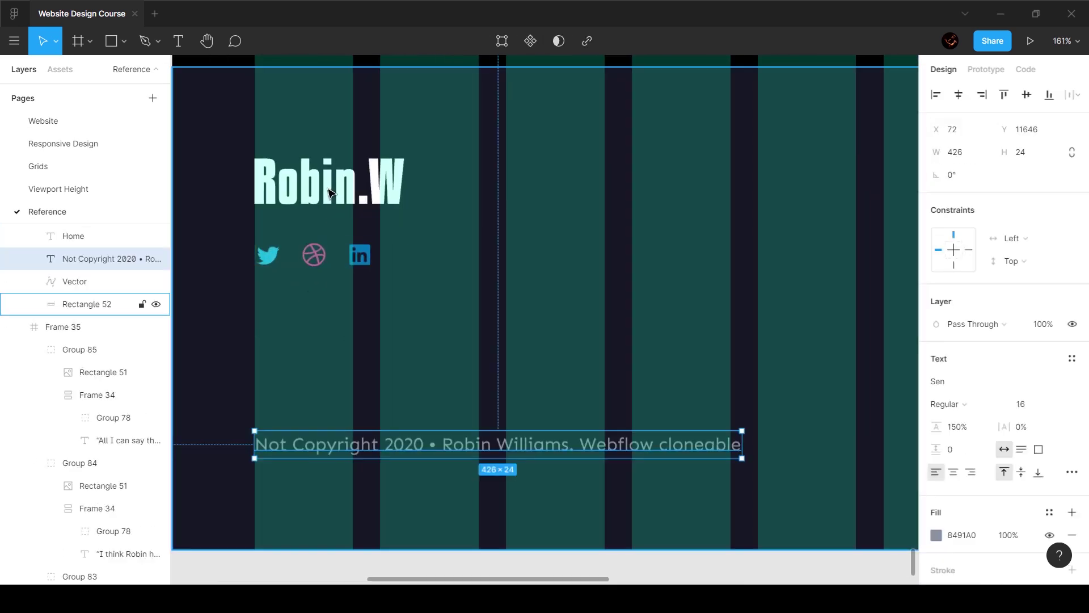
pyautogui.press('Tab')
pyautogui.keyDown('shift'); pyautogui.click(306, 266); pyautogui.keyUp('shift')
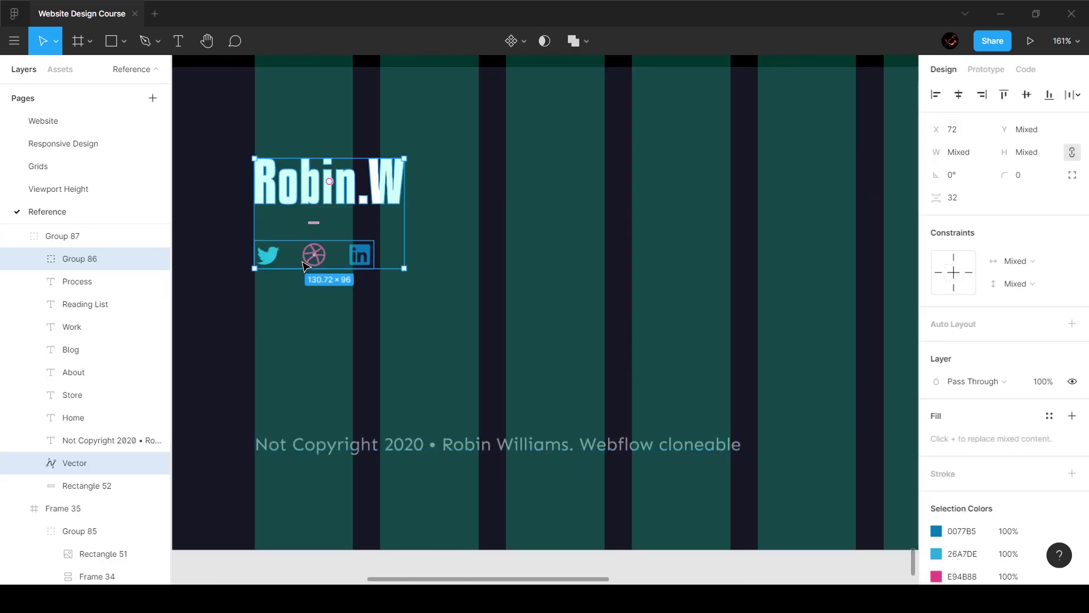
pyautogui.click(77, 129)
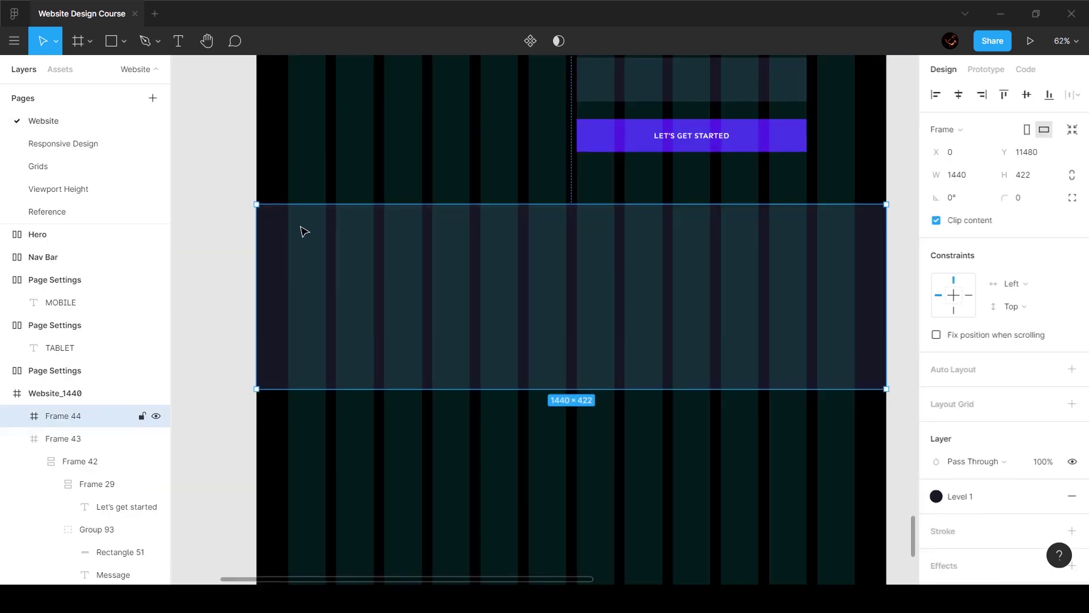
pyautogui.hotkey('shift', '0')
pyautogui.hotkey('ctrl', 'v')
# Position the pasted logo and icons at X 72, Y 80 in the footer frame
pyautogui.moveTo(546, 322); pyautogui.dragTo(334, 276)
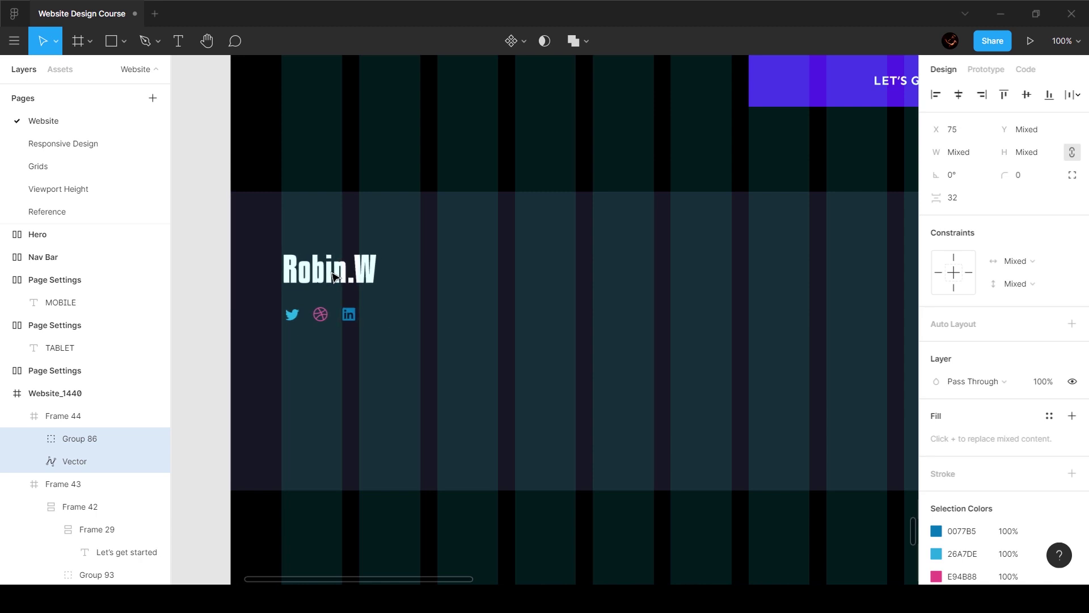
pyautogui.press('alt')
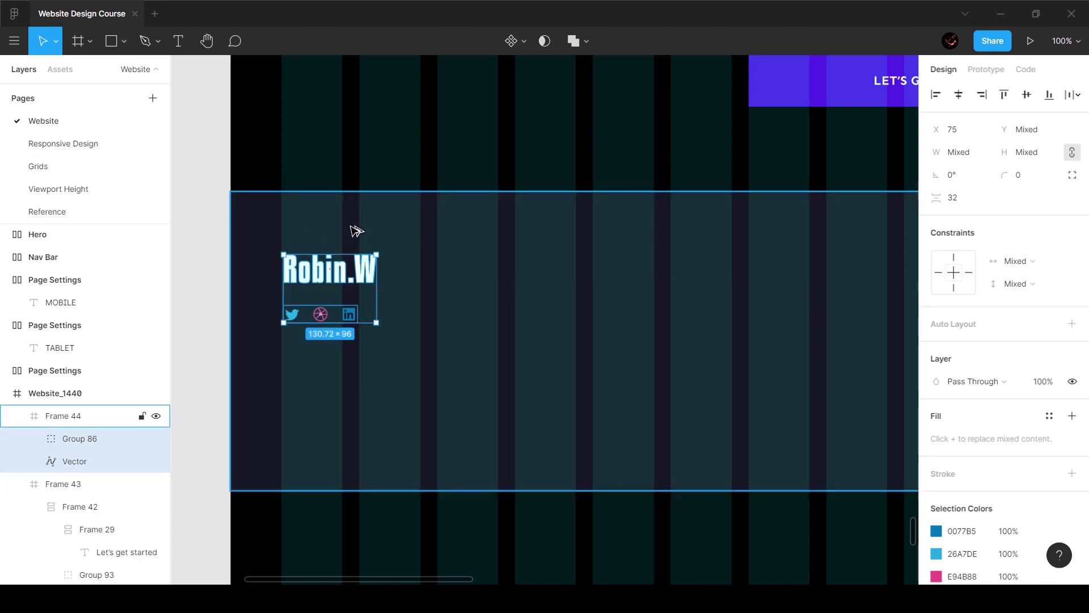
pyautogui.hotkey('shift', 'Up')
pyautogui.press('alt')
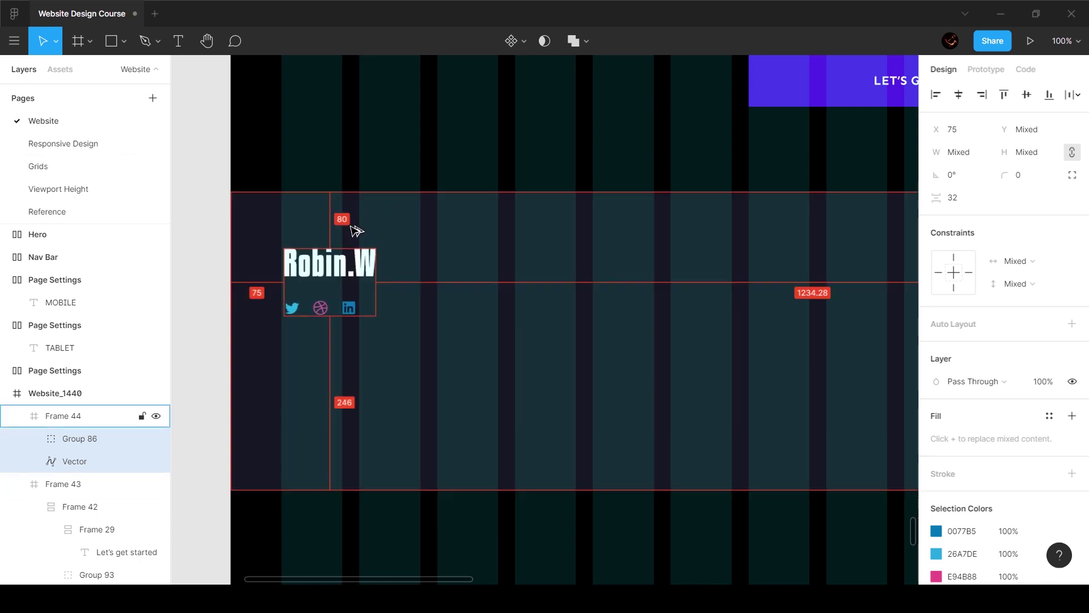
pyautogui.press('Left')
pyautogui.press('Left')
pyautogui.press('Left')
pyautogui.press('Left')
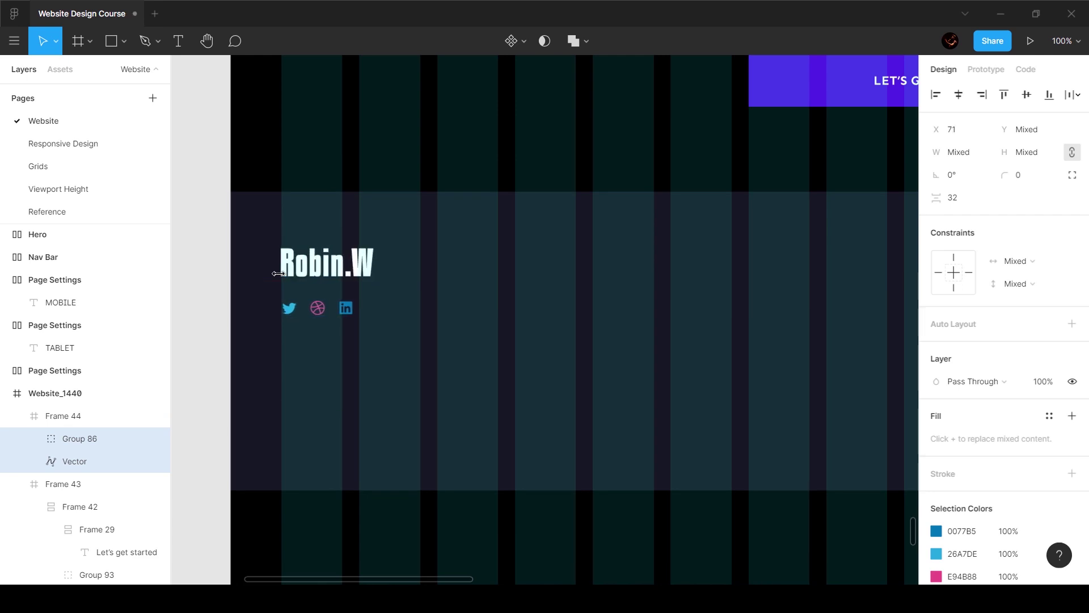
pyautogui.press('alt')
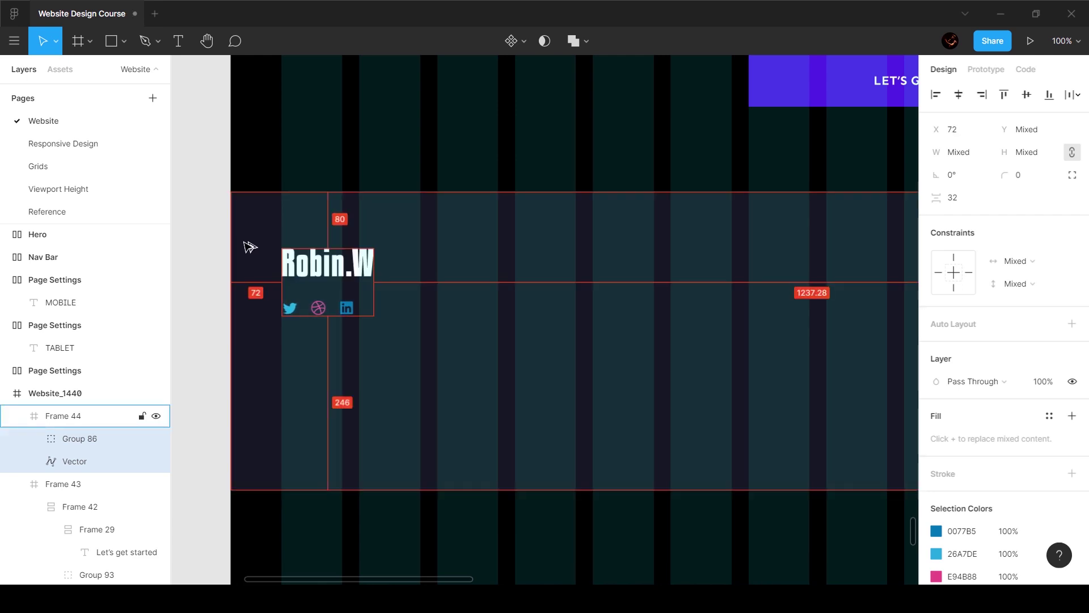
pyautogui.press('Right')
pyautogui.click(288, 329)
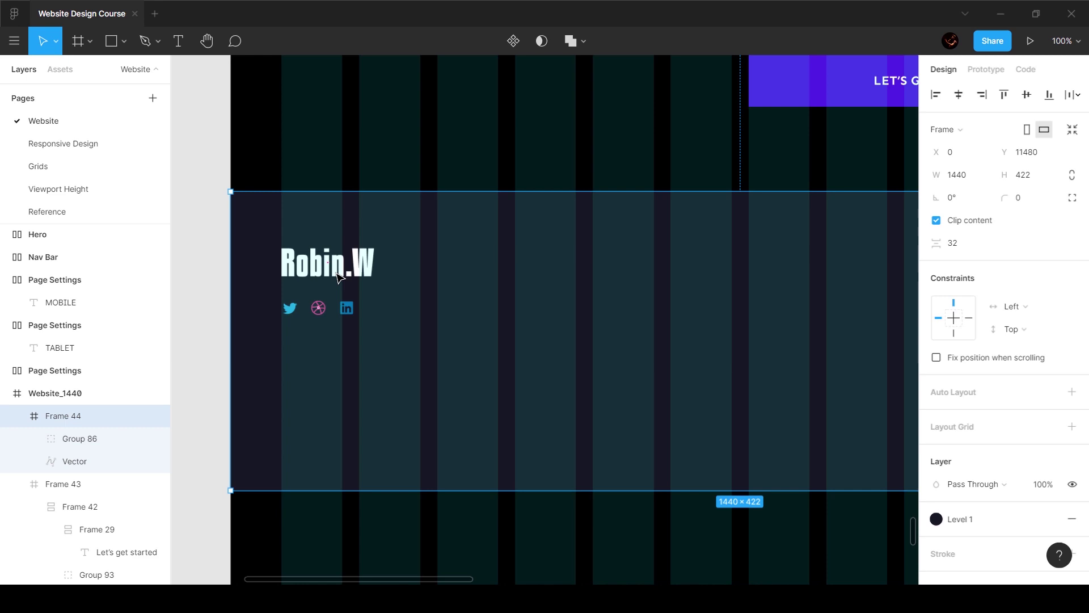
# Inspect the logo and the Dribbble, Twitter and LinkedIn icon frames to confirm their 24×24 sizes
pyautogui.click(363, 263)
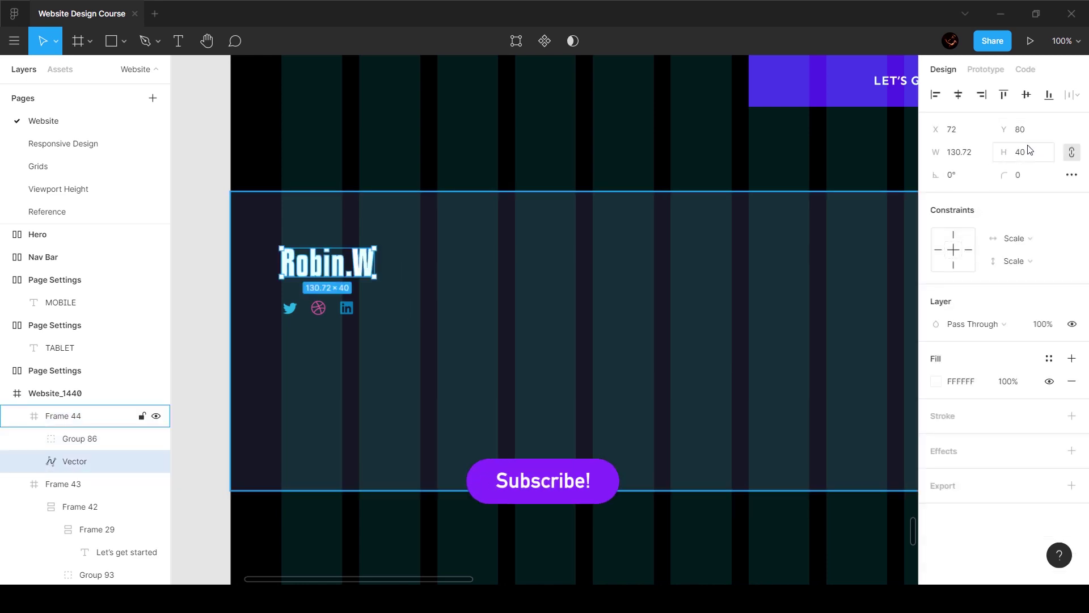
pyautogui.keyDown('ctrl'); pyautogui.scroll(5, 281, 311); pyautogui.keyUp('ctrl')
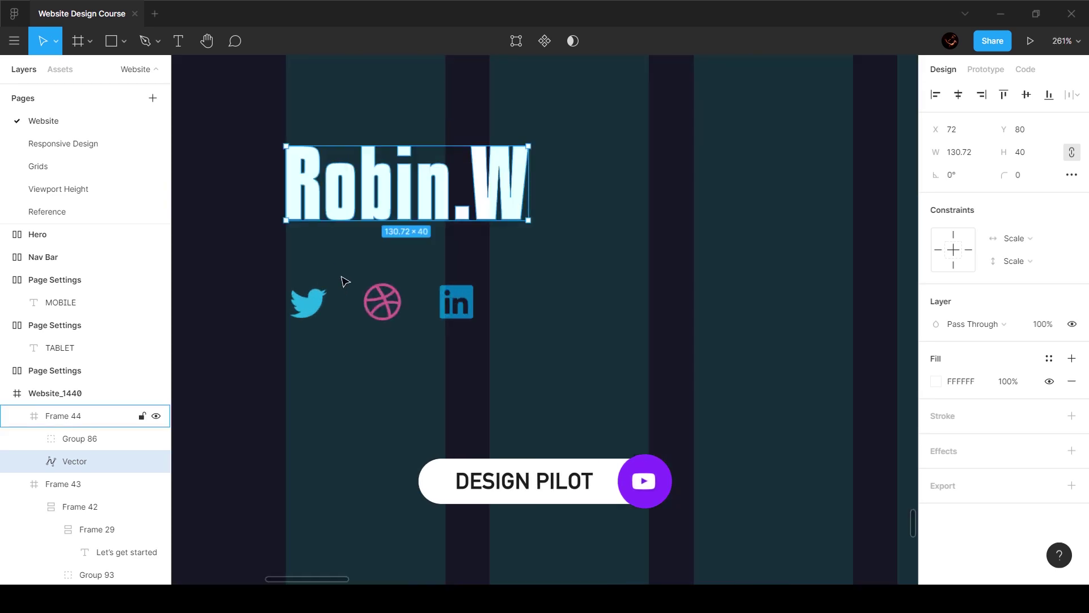
pyautogui.keyDown('ctrl'); pyautogui.click(382, 300); pyautogui.keyUp('ctrl')
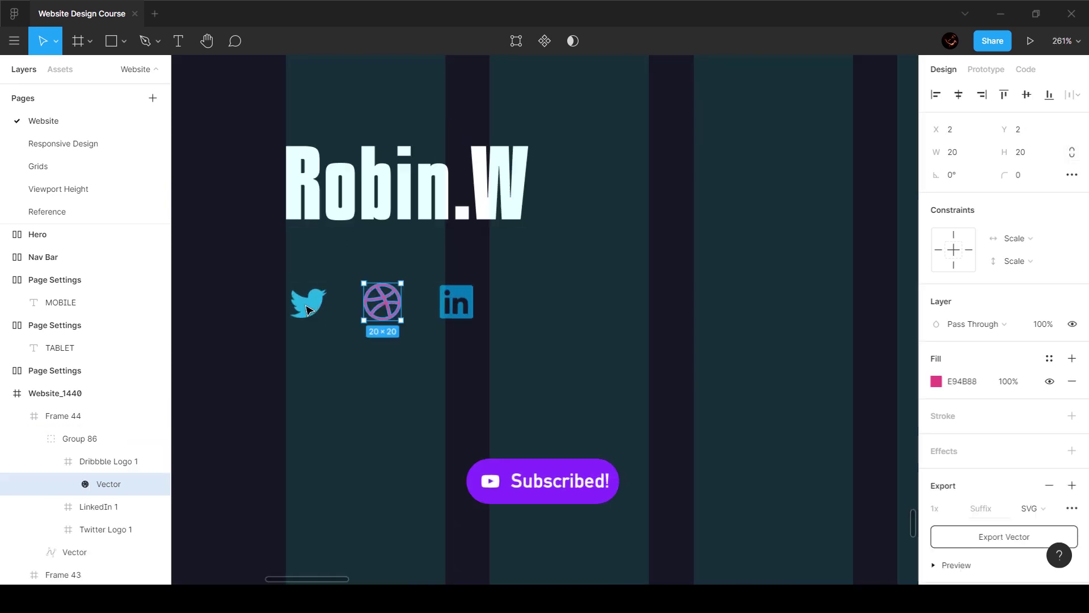
pyautogui.click(306, 310)
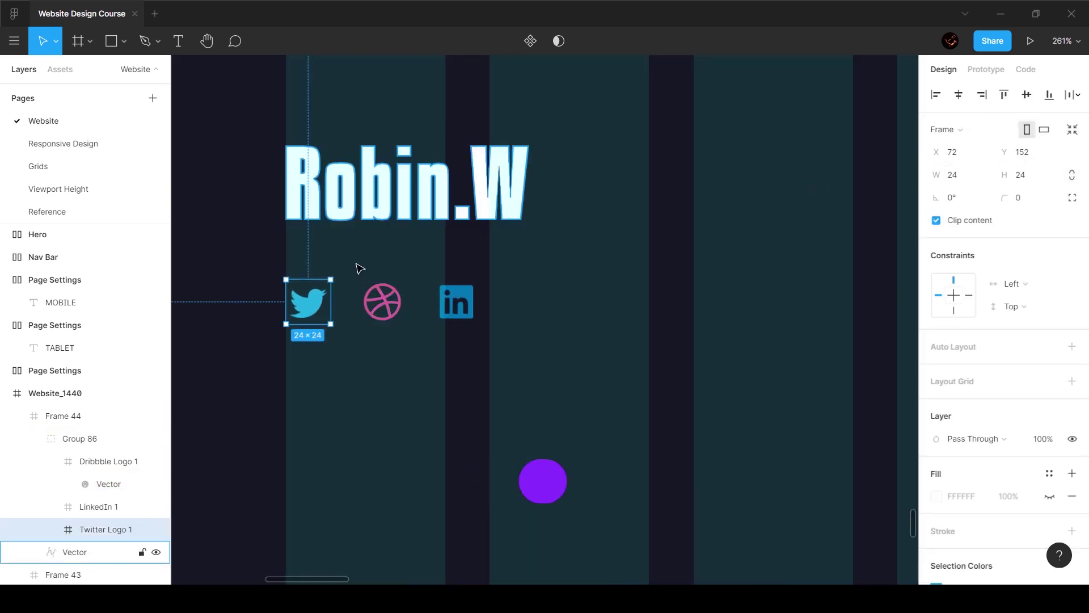
pyautogui.keyDown('ctrl'); pyautogui.scroll(3, 359, 268); pyautogui.keyUp('ctrl')
pyautogui.click(400, 321)
pyautogui.press('Tab')
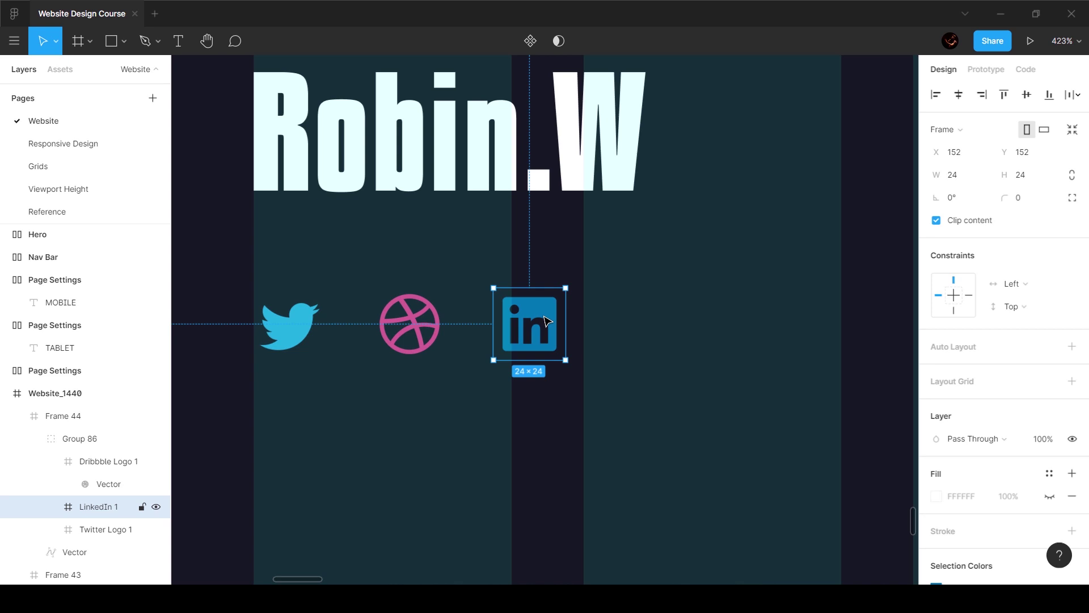
pyautogui.click(592, 259)
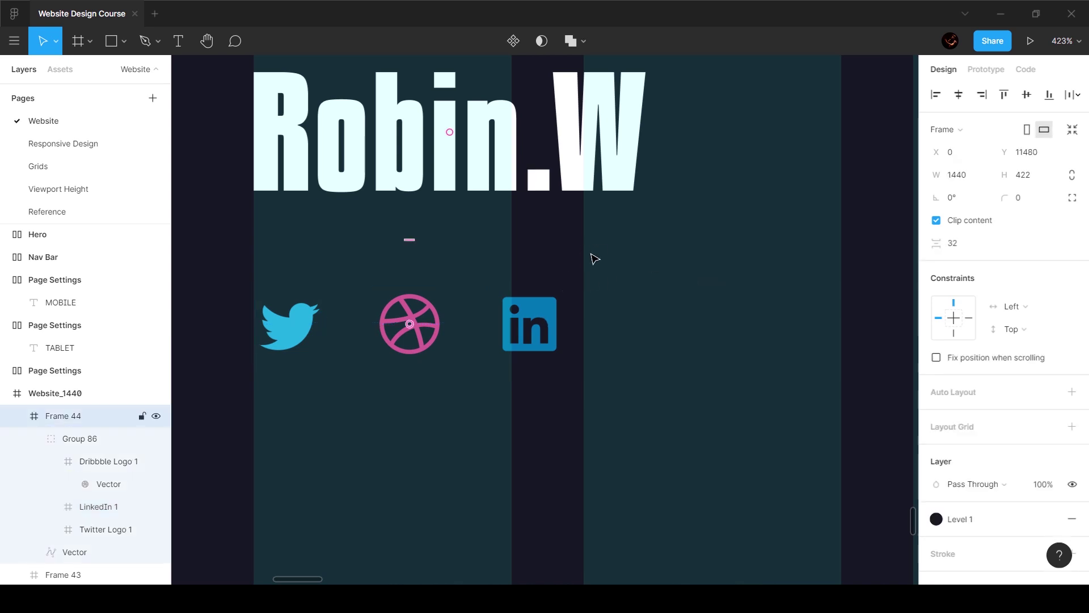
pyautogui.click(46, 214)
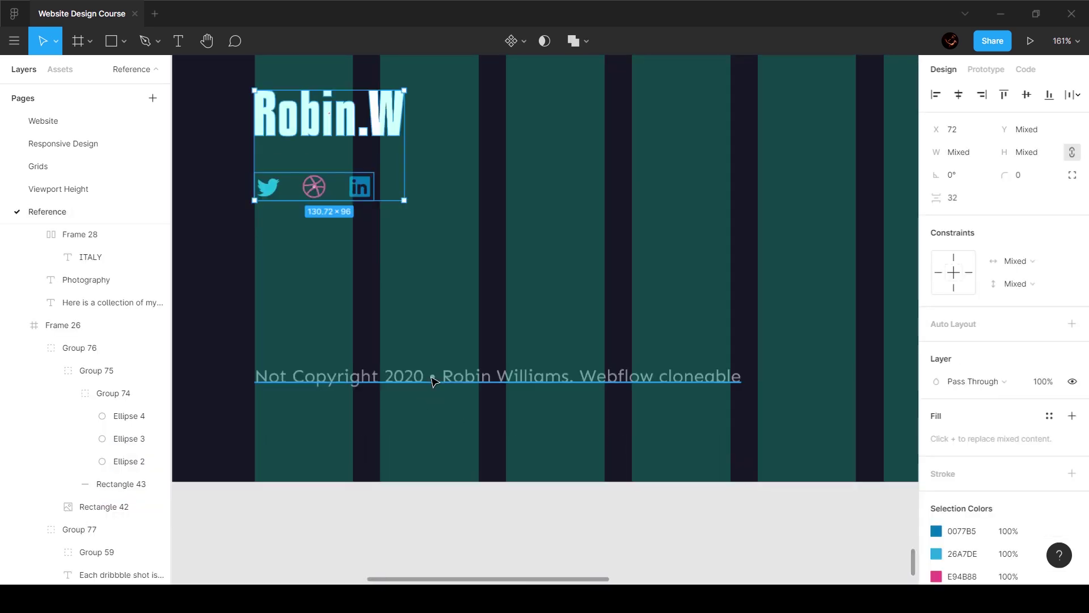
# Copy the reference copyright line into the footer frame and place it at X 72, Y 318
pyautogui.click(434, 379)
pyautogui.hotkey('ctrl', 'c')
pyautogui.click(43, 121)
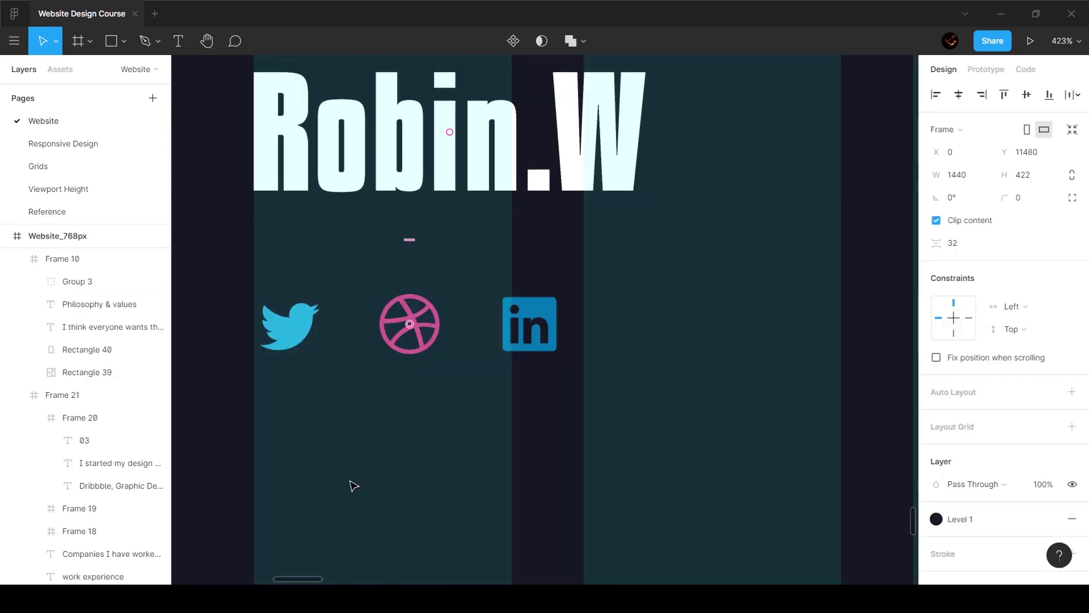
pyautogui.hotkey('ctrl', 'v')
pyautogui.scroll(-5, 381, 398)
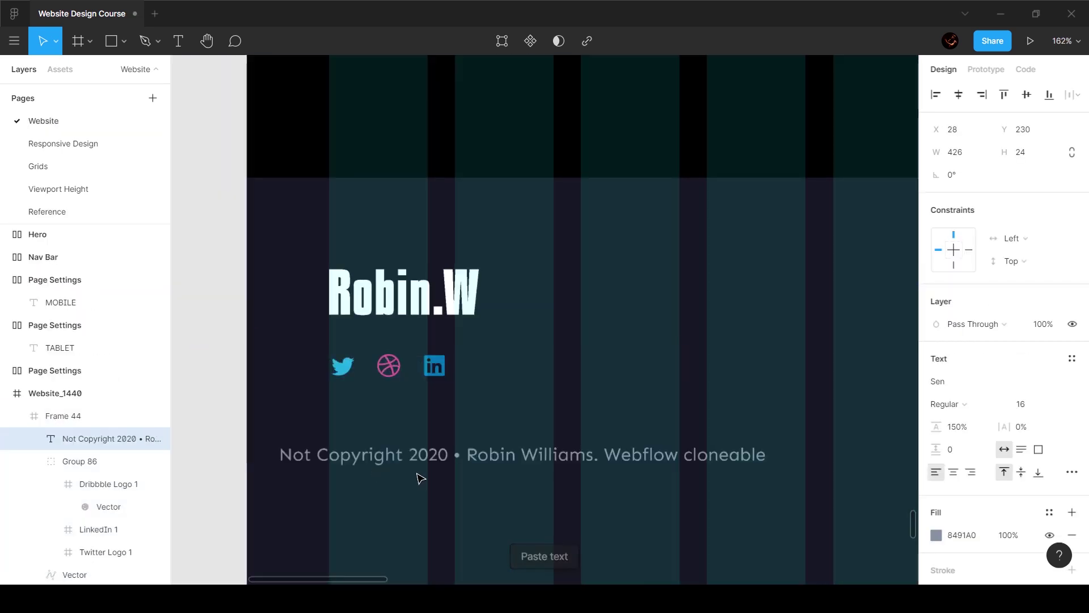
pyautogui.scroll(-3, 426, 381)
pyautogui.moveTo(426, 363); pyautogui.dragTo(481, 476)
pyautogui.hotkey('shift', 'Up')
pyautogui.press('Up')
pyautogui.press('Up')
pyautogui.press('Up')
pyautogui.press('Up')
pyautogui.press('Up')
pyautogui.press('Up')
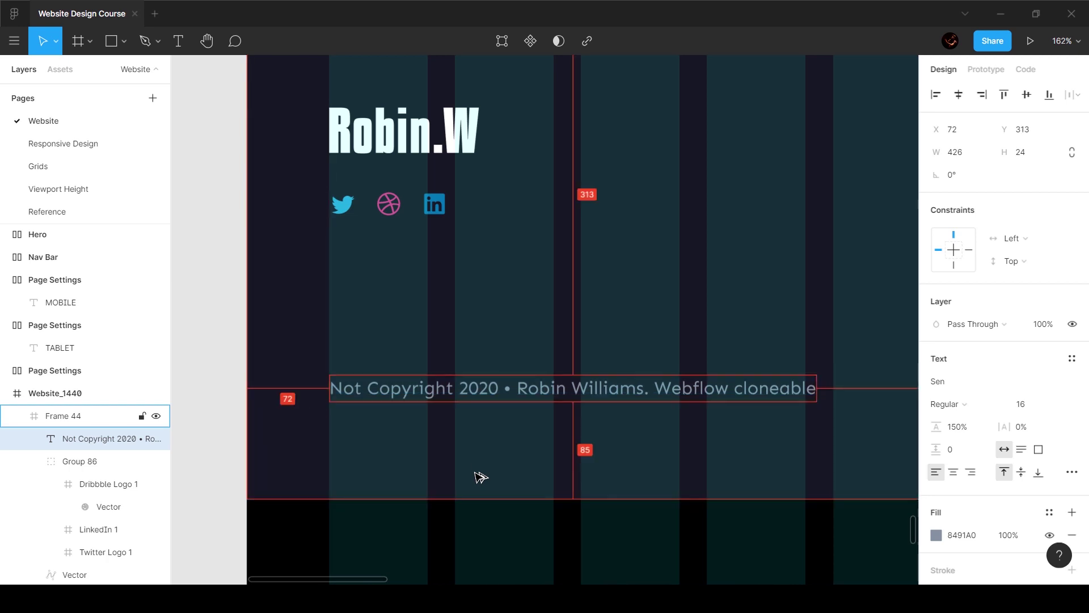
pyautogui.press('Down')
pyautogui.press('Down')
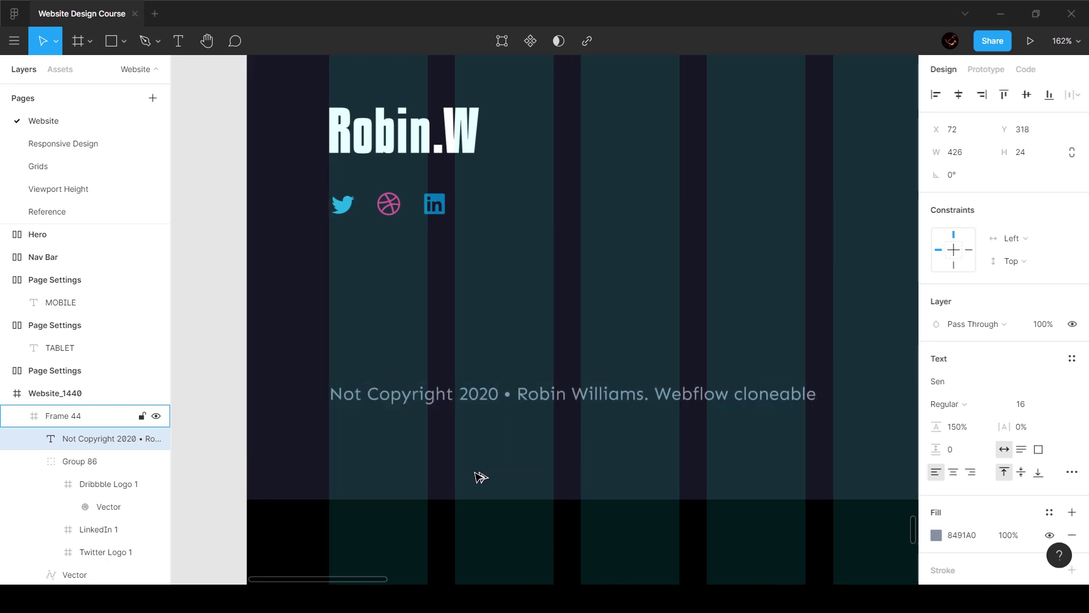
pyautogui.scroll(-5, 486, 259)
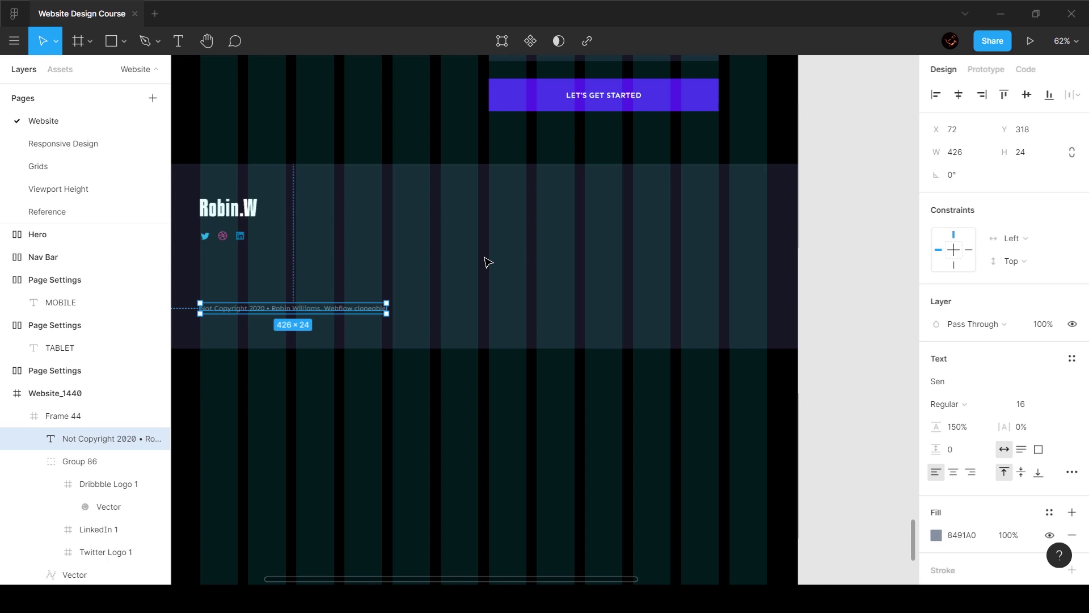
# Pan to the reference footer's link columns and check the Home link's 196×48 Sen Regular 16 box
pyautogui.click(34, 211)
pyautogui.hscroll(10, 730, 238)
pyautogui.scroll(3, 729, 238)
pyautogui.hscroll(2, 707, 235)
pyautogui.scroll(-1, 708, 235)
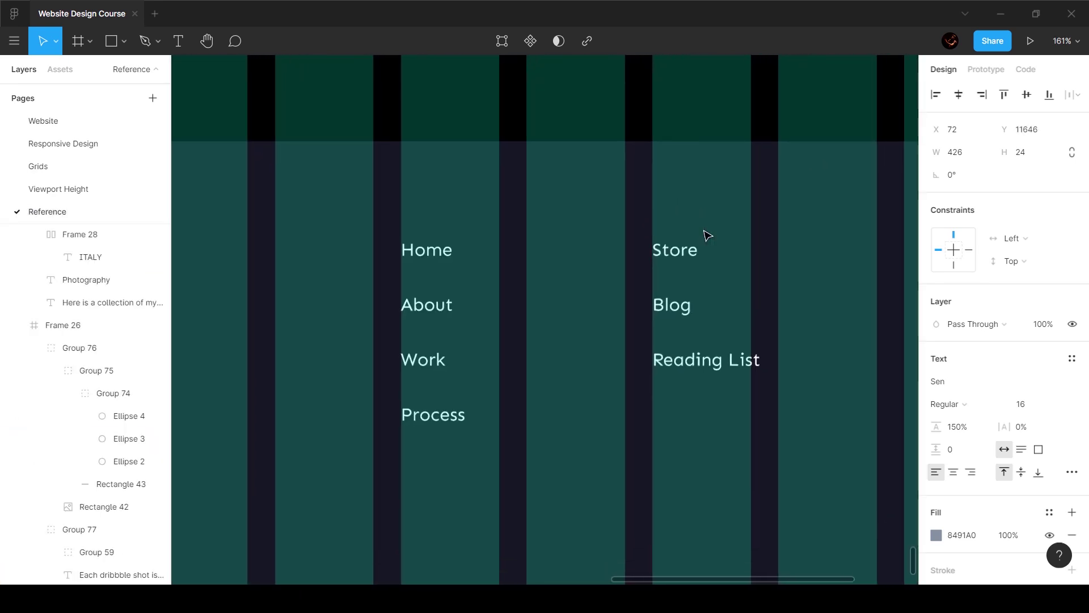
pyautogui.click(447, 253)
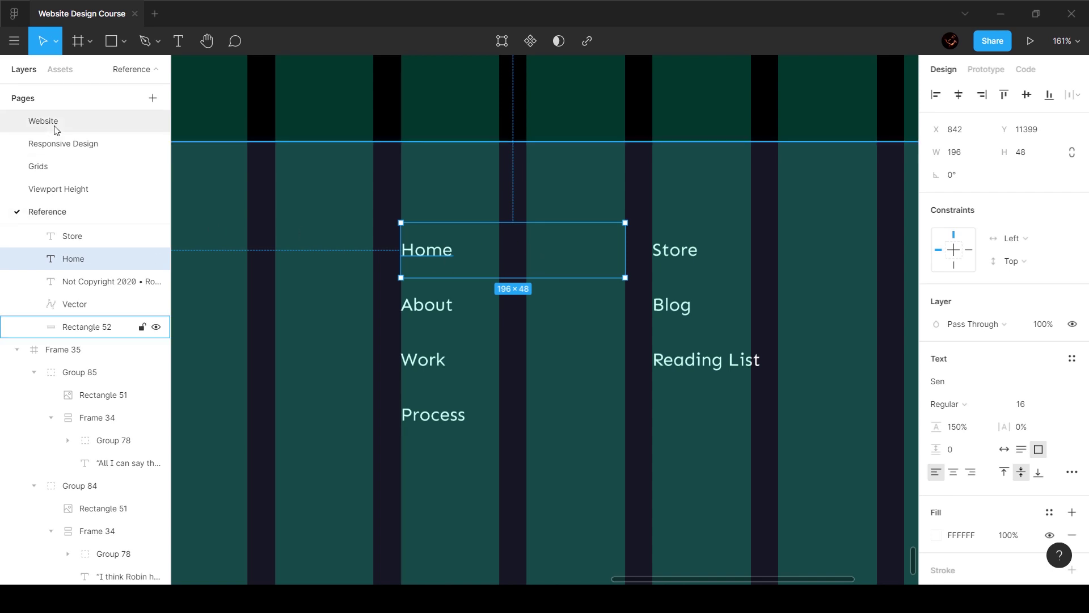
# Apply the Paragraph_16px text style to the Website footer's copyright text
pyautogui.click(23, 123)
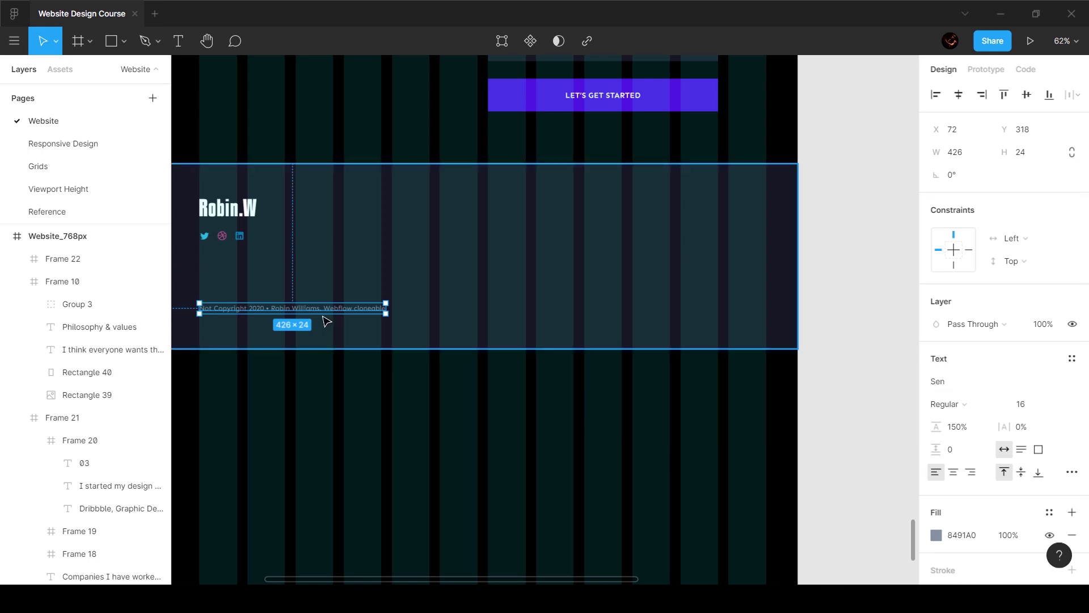
pyautogui.click(1071, 361)
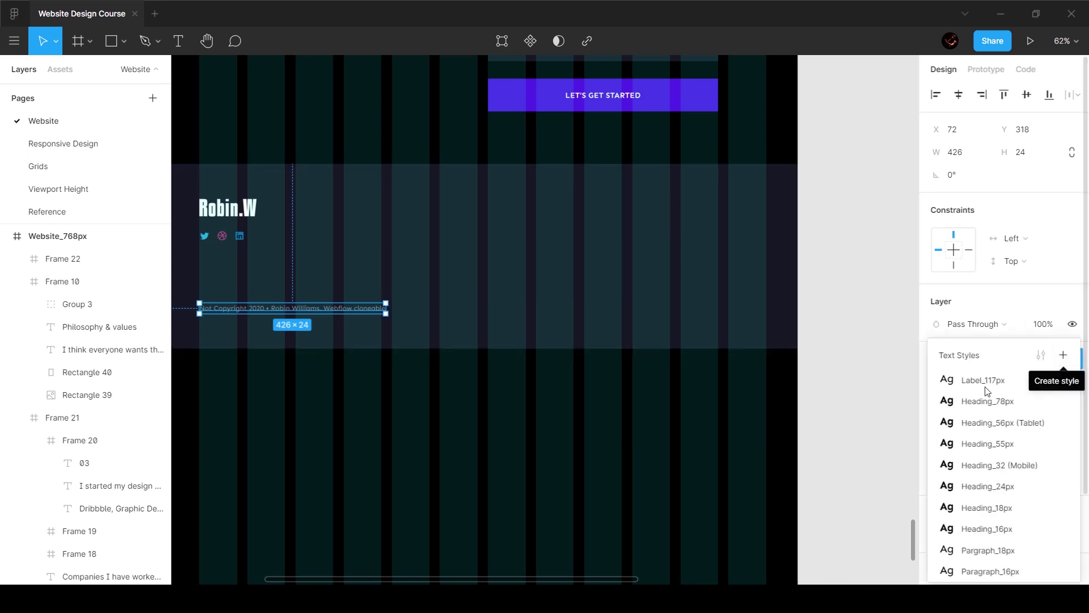
pyautogui.click(1021, 570)
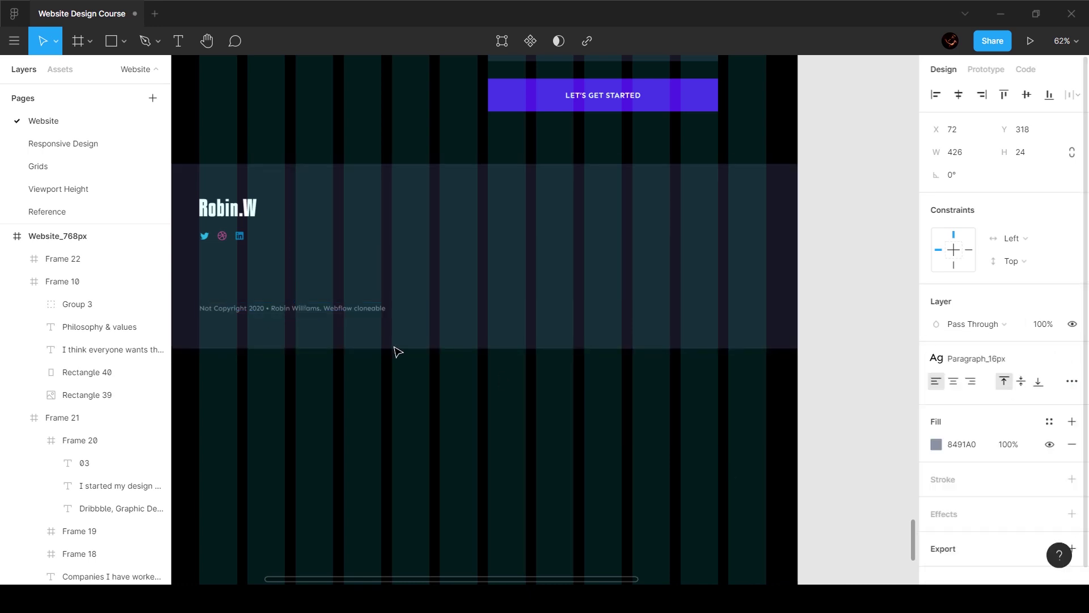
pyautogui.click(523, 326)
pyautogui.click(288, 315)
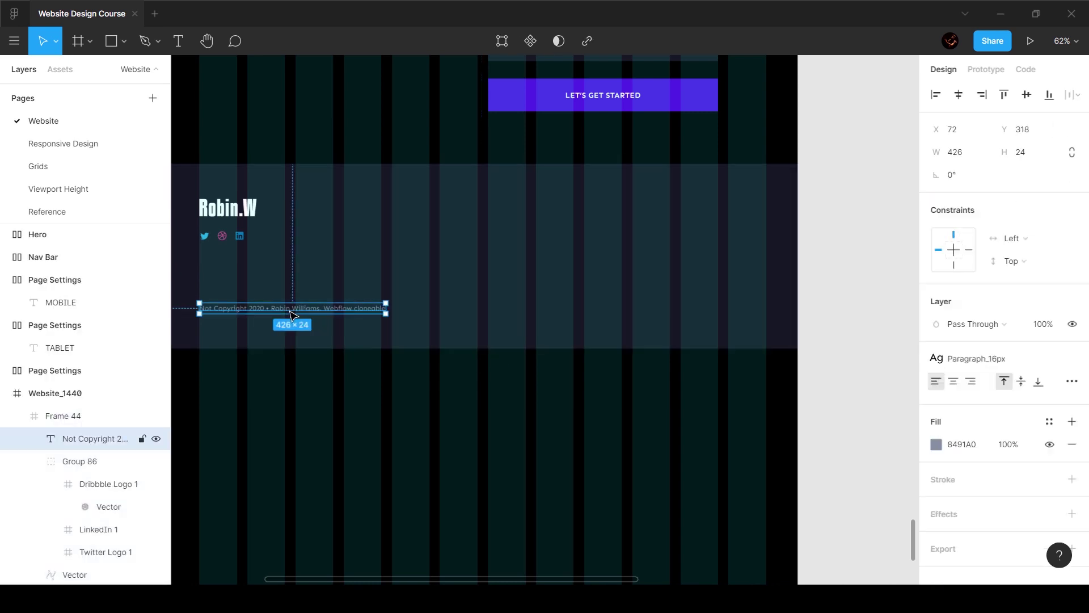
# Duplicate the copyright text to X 690, Y 120 and give the copy the White style
pyautogui.moveTo(288, 315); pyautogui.dragTo(558, 228)
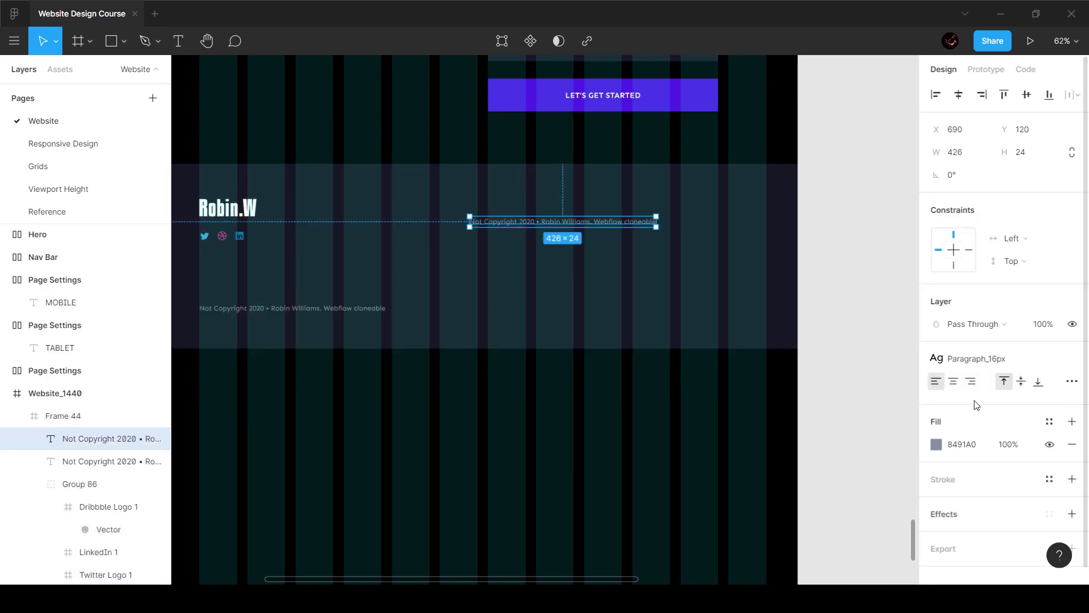
pyautogui.click(1049, 421)
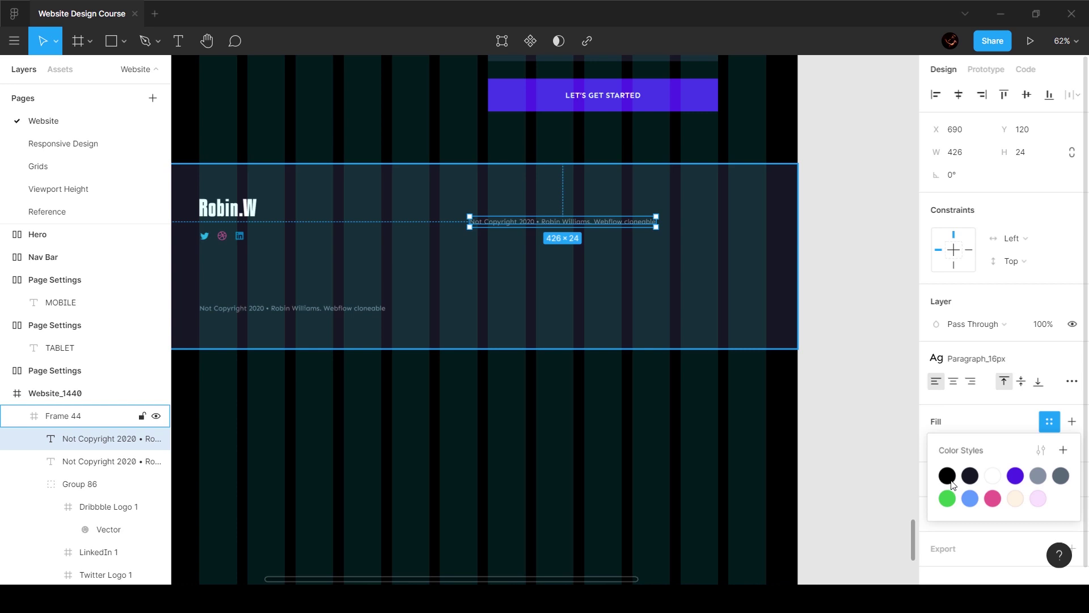
pyautogui.click(993, 477)
# Give the original copyright line the Light Grey style and begin rewording the copy
pyautogui.click(358, 311)
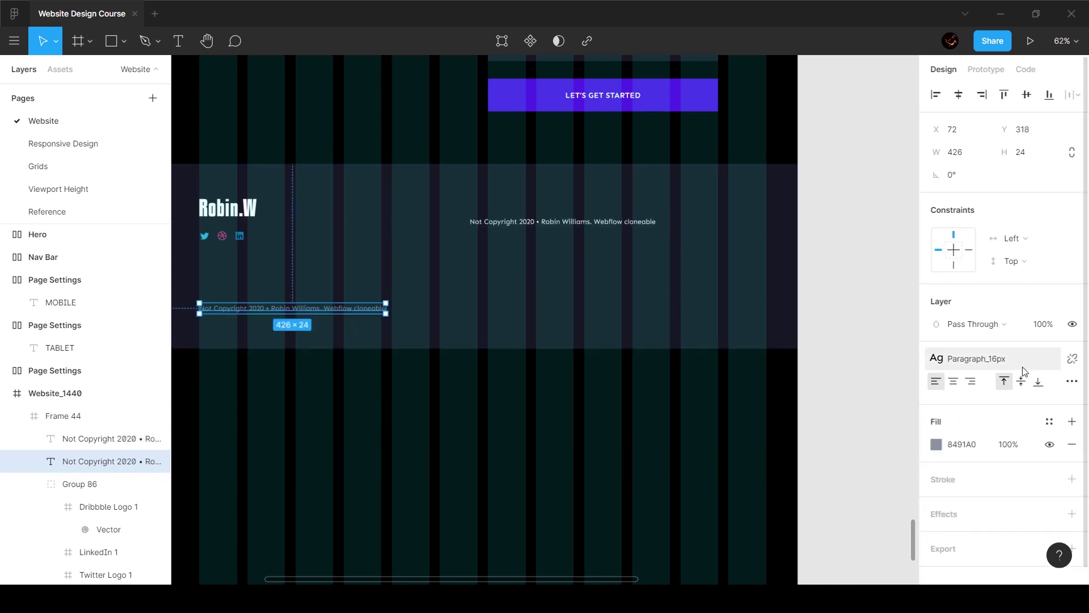
pyautogui.click(1050, 422)
pyautogui.click(1038, 477)
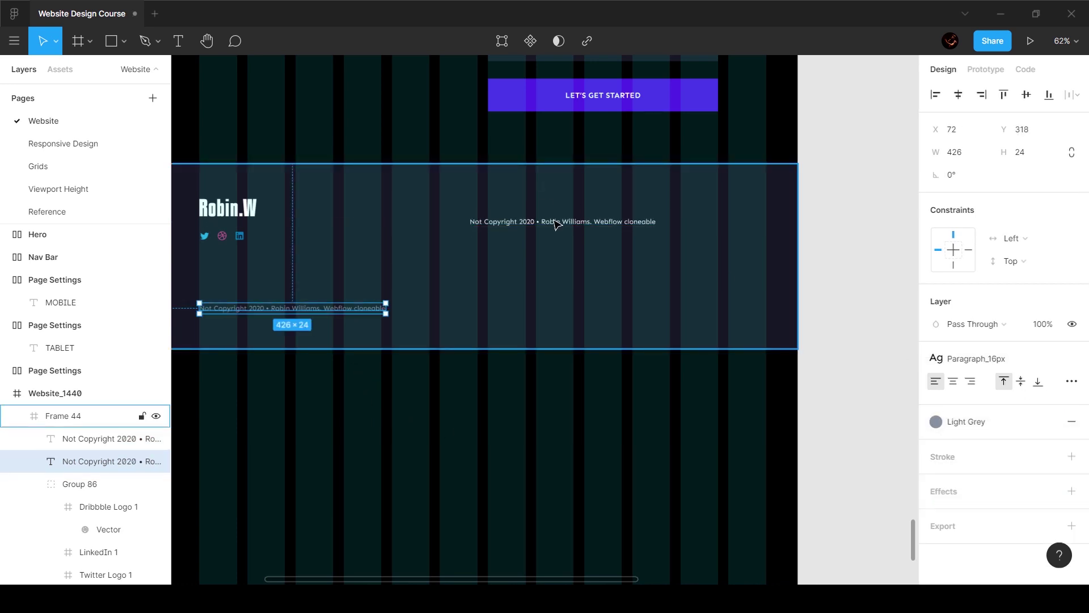
pyautogui.click(556, 223)
pyautogui.doubleClick(557, 222)
# Reword the copy to 'Home' and move it to X 842, Y 80
pyautogui.write('Home')
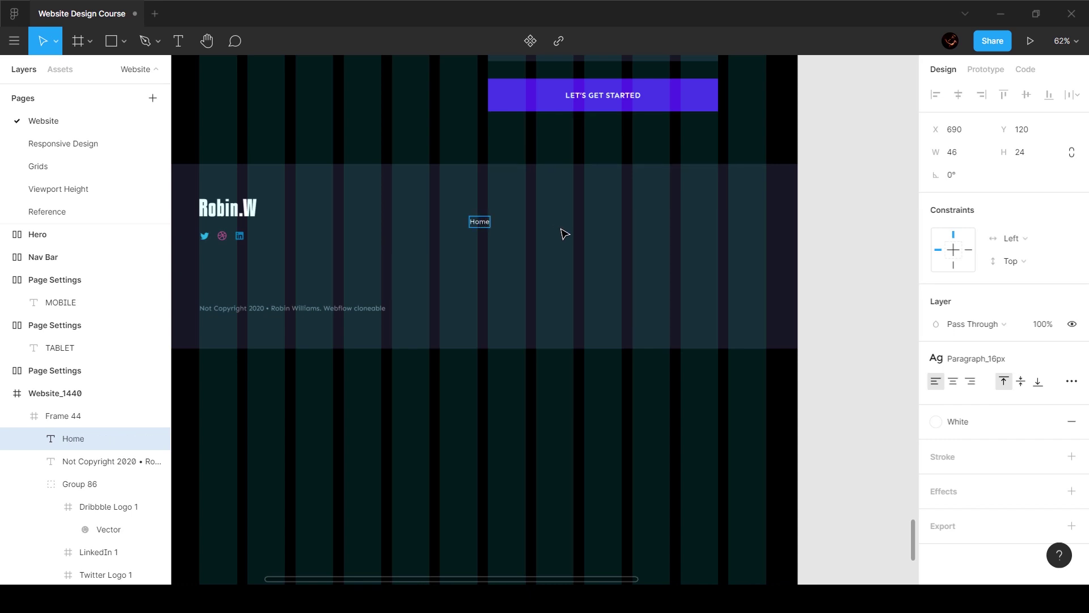
pyautogui.press('Escape')
pyautogui.scroll(5, 499, 243)
pyautogui.hscroll(3, 606, 241)
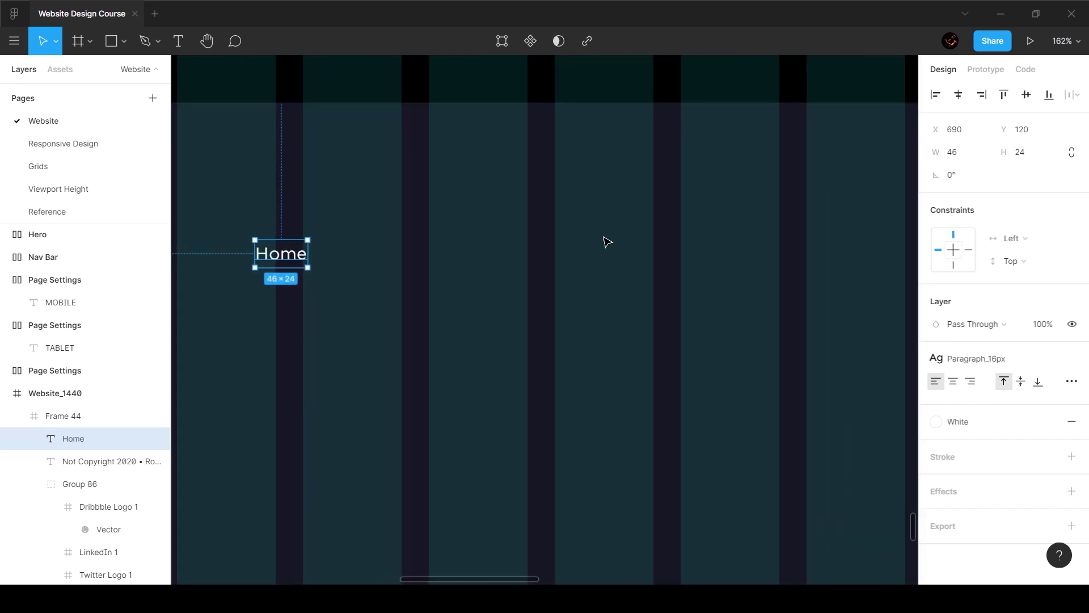
pyautogui.hotkey('shift', '0')
pyautogui.moveTo(396, 249); pyautogui.dragTo(418, 268)
pyautogui.hotkey('shift', '2')
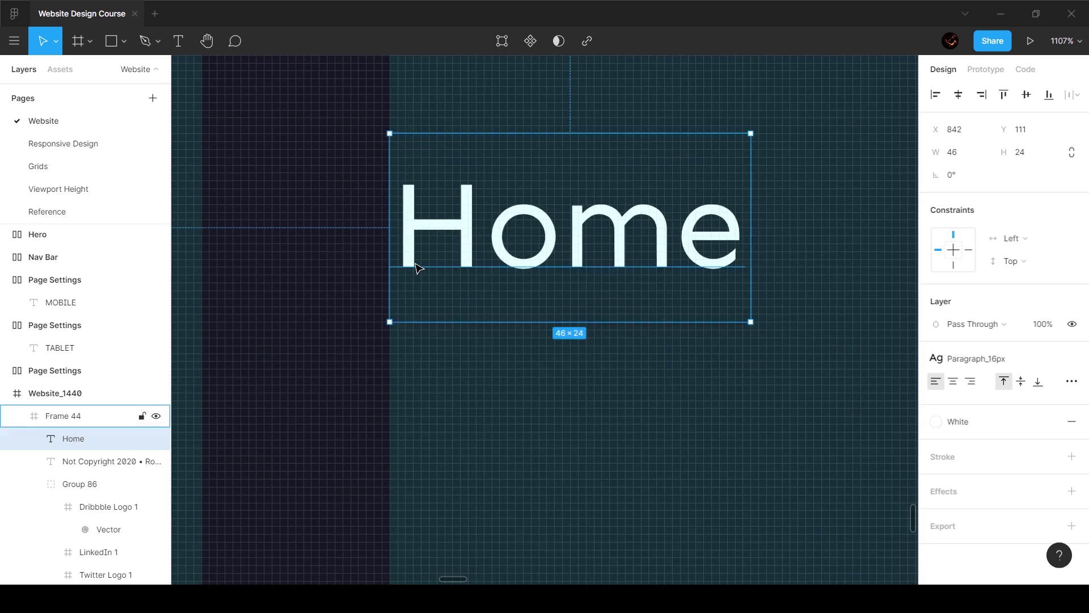
pyautogui.scroll(-5, 418, 268)
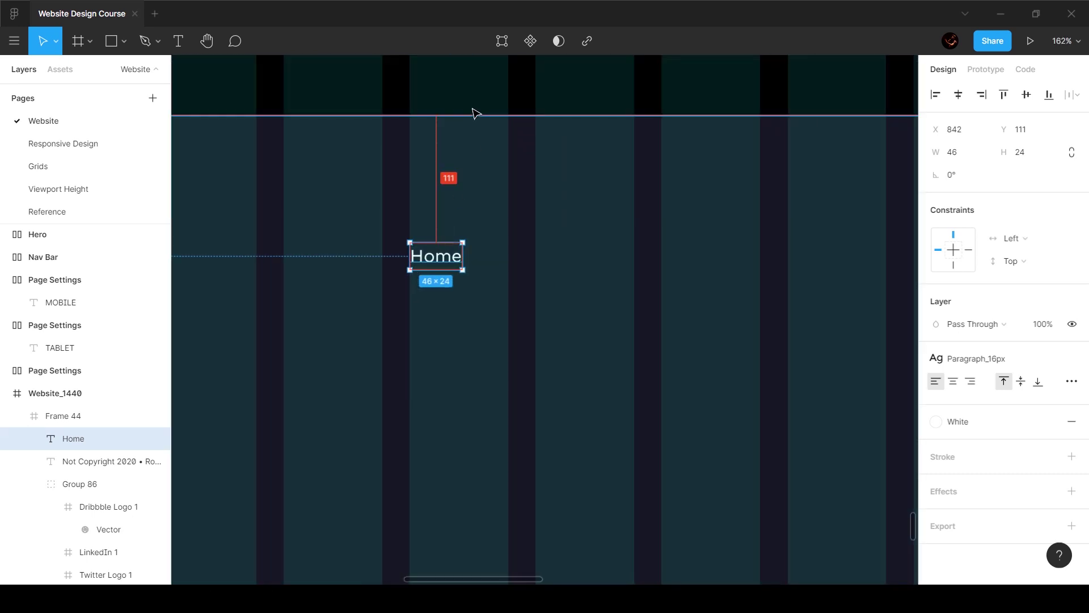
pyautogui.hotkey('shift', 'Up')
pyautogui.hotkey('shift', 'Up')
pyautogui.hotkey('shift', 'Up')
pyautogui.press('Up')
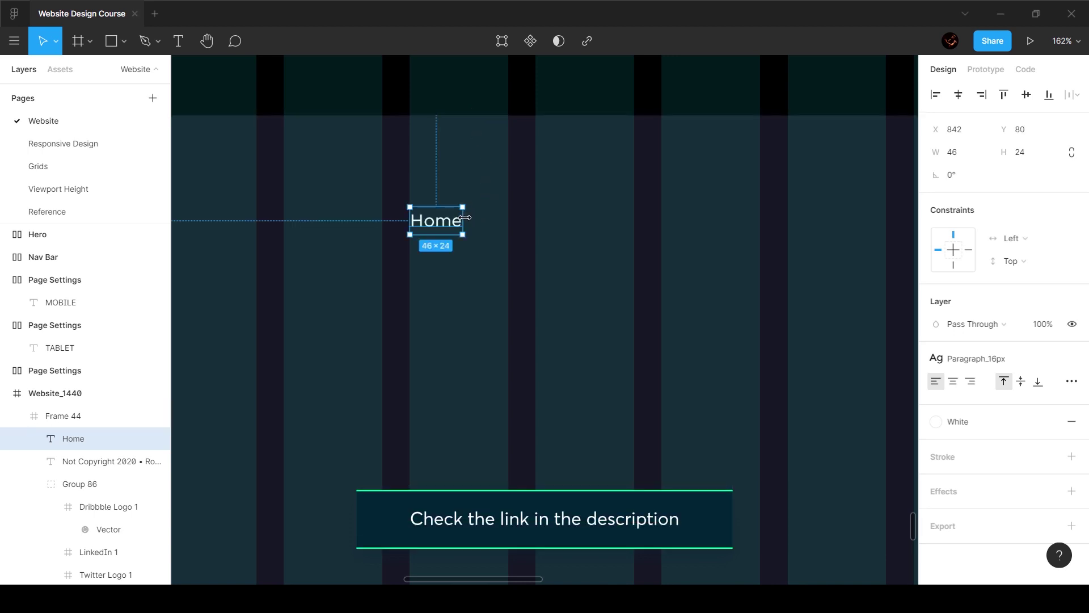
# Resize the Home text box to 196×48 and centre its text vertically
pyautogui.moveTo(462, 220); pyautogui.dragTo(634, 218)
pyautogui.scroll(5, 651, 231)
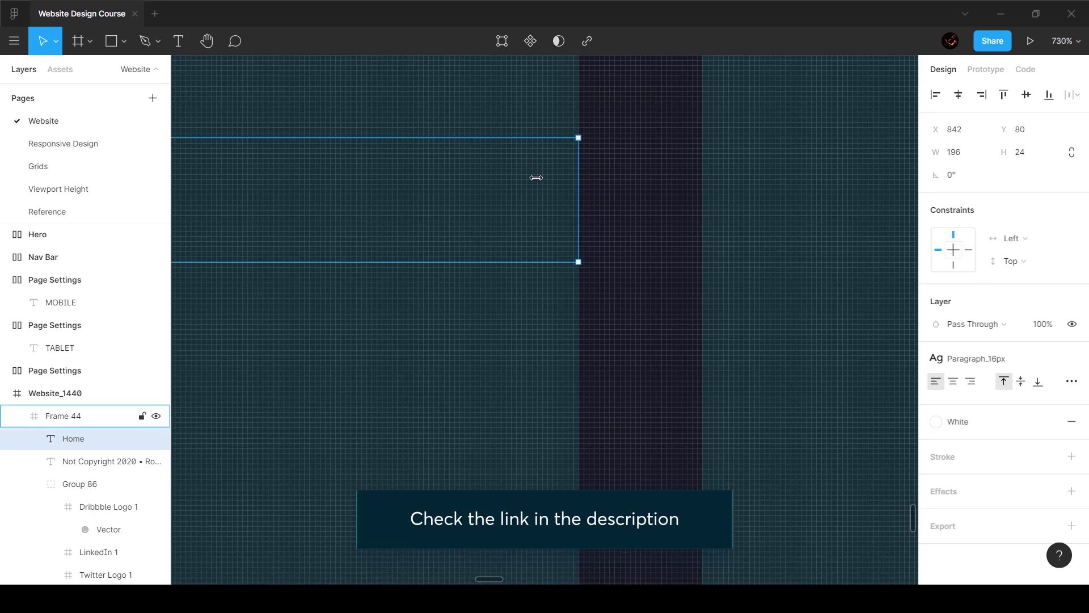
pyautogui.scroll(-8, 535, 175)
pyautogui.scroll(3, 411, 184)
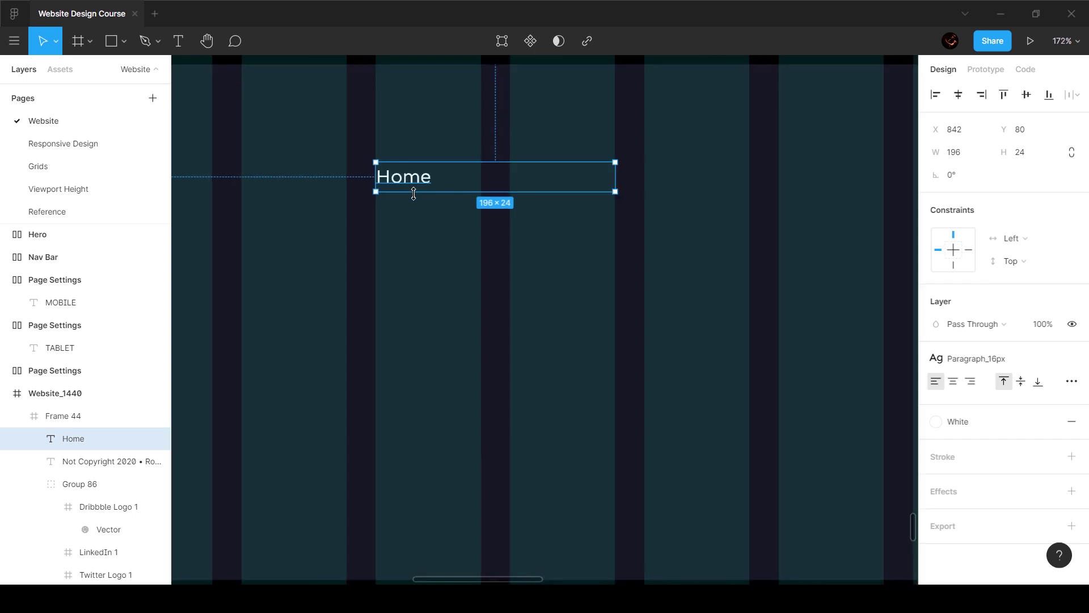
pyautogui.moveTo(414, 205); pyautogui.dragTo(414, 220)
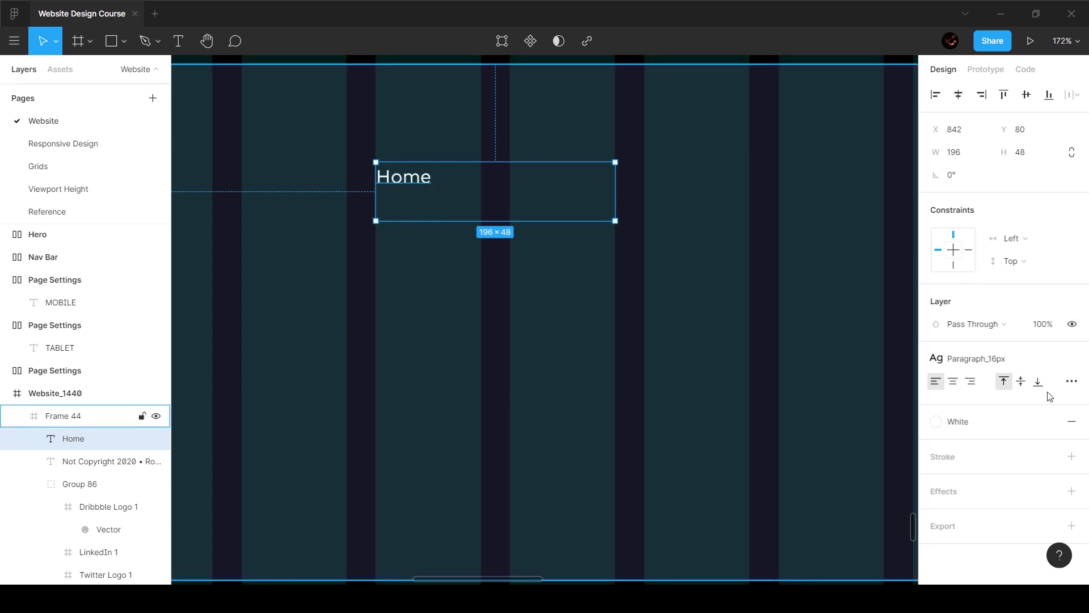
pyautogui.click(1021, 382)
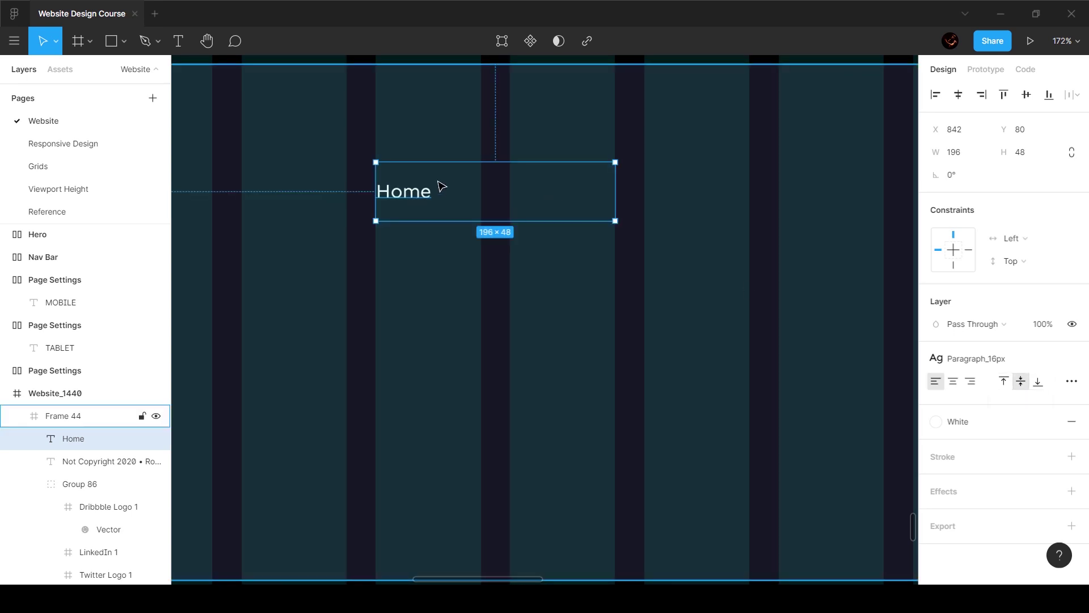
# Duplicate the Home text three times down the column at 48 px steps
pyautogui.moveTo(426, 190); pyautogui.dragTo(426, 253)
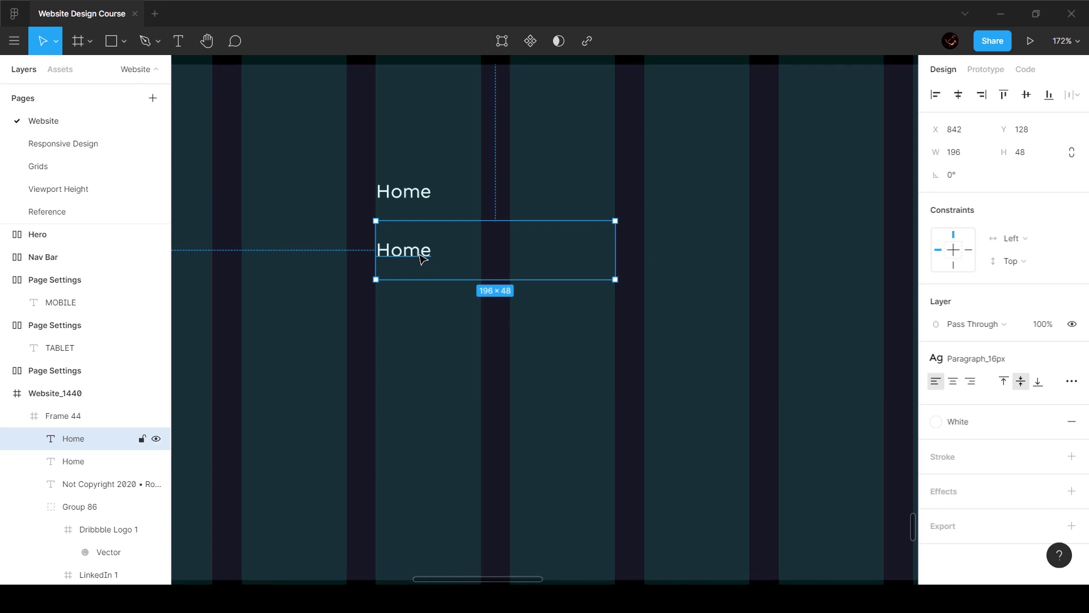
pyautogui.hotkey('ctrl', 'd')
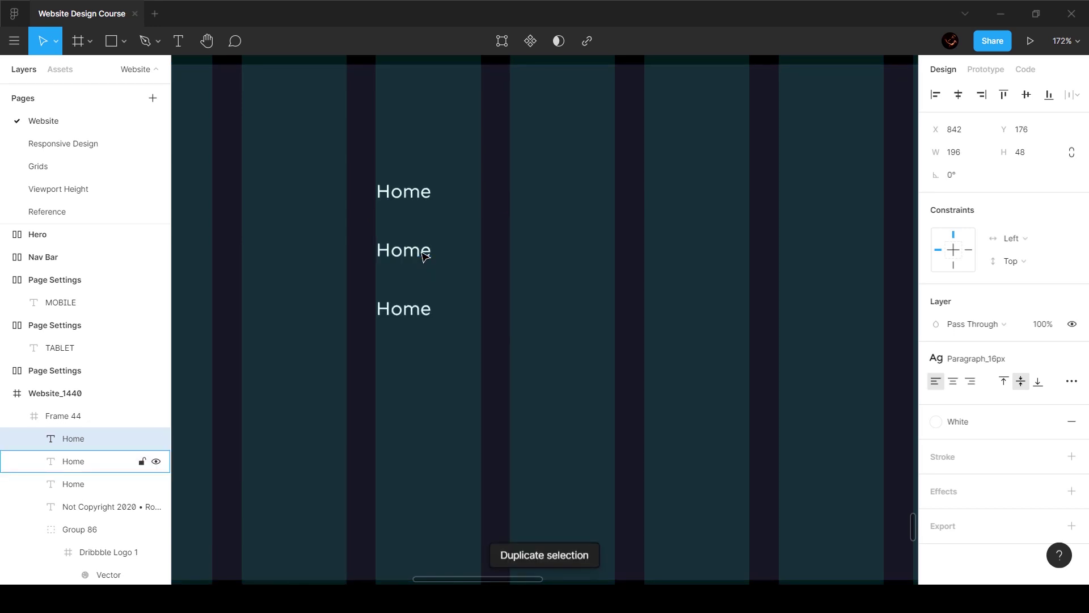
pyautogui.hotkey('ctrl', 'd')
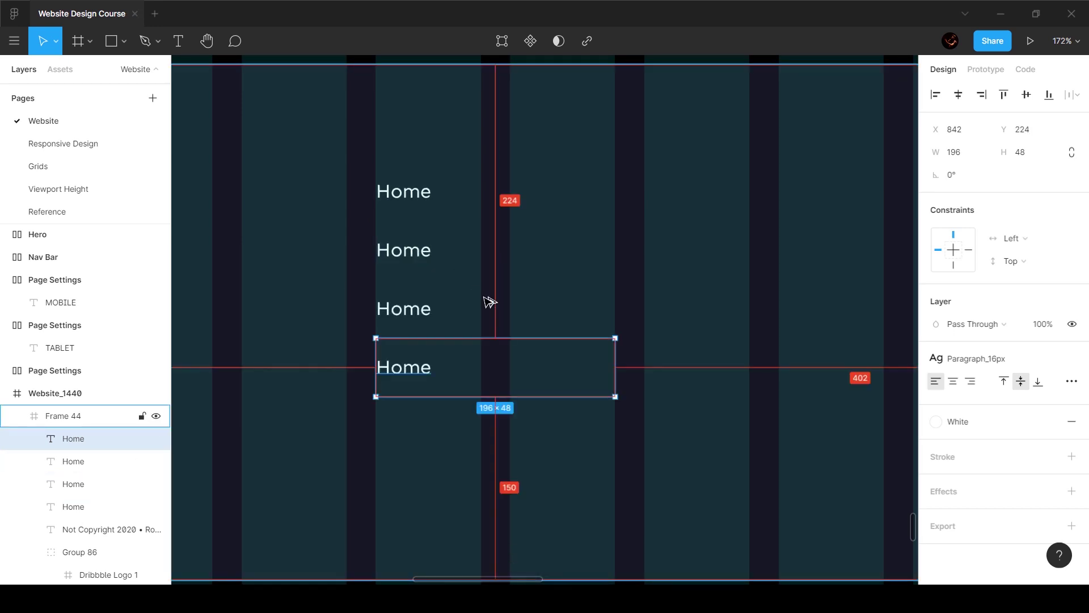
pyautogui.click(98, 212)
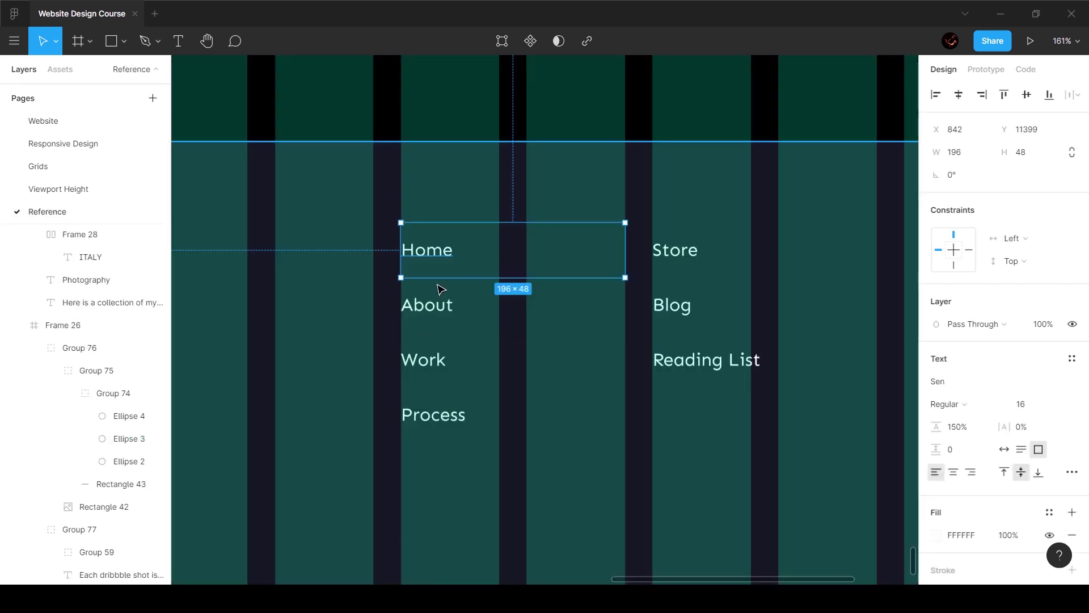
pyautogui.click(90, 122)
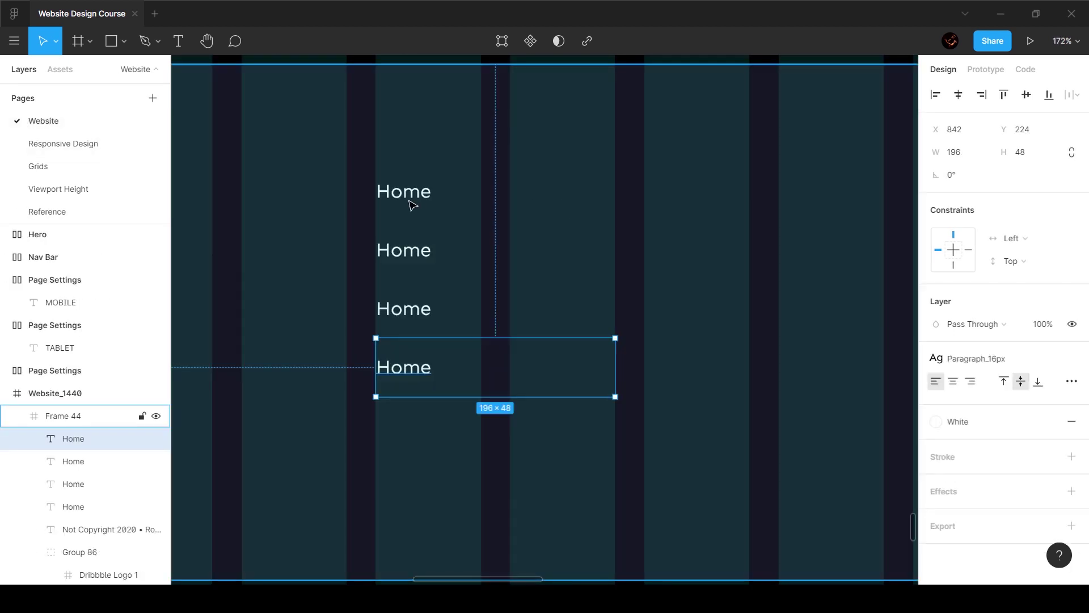
# Retype the three copies as About, Work and Process
pyautogui.doubleClick(402, 251)
pyautogui.write('About')
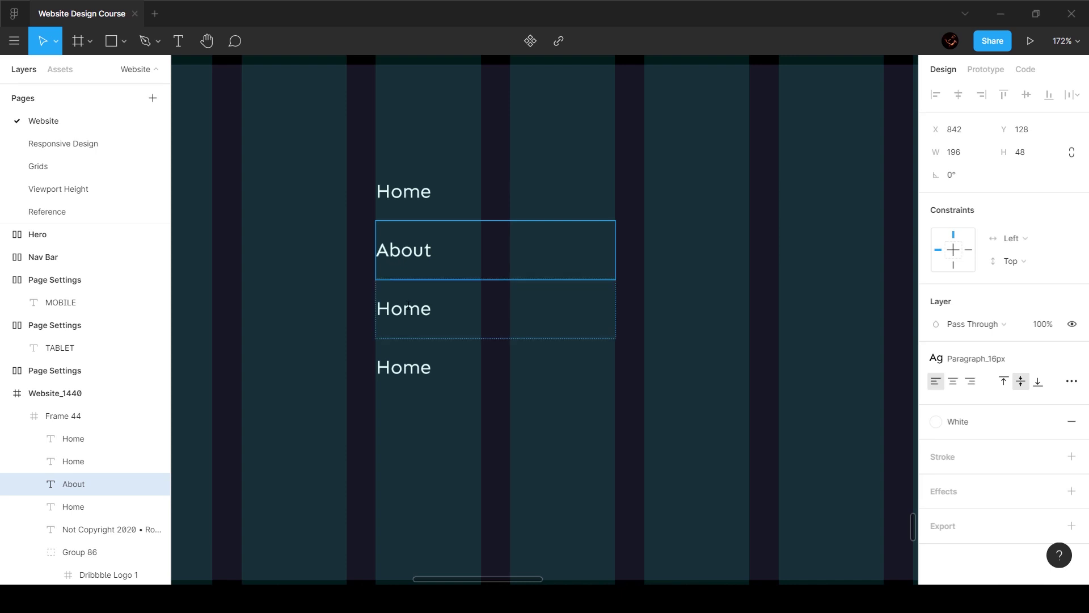
pyautogui.doubleClick(404, 309)
pyautogui.write('Work')
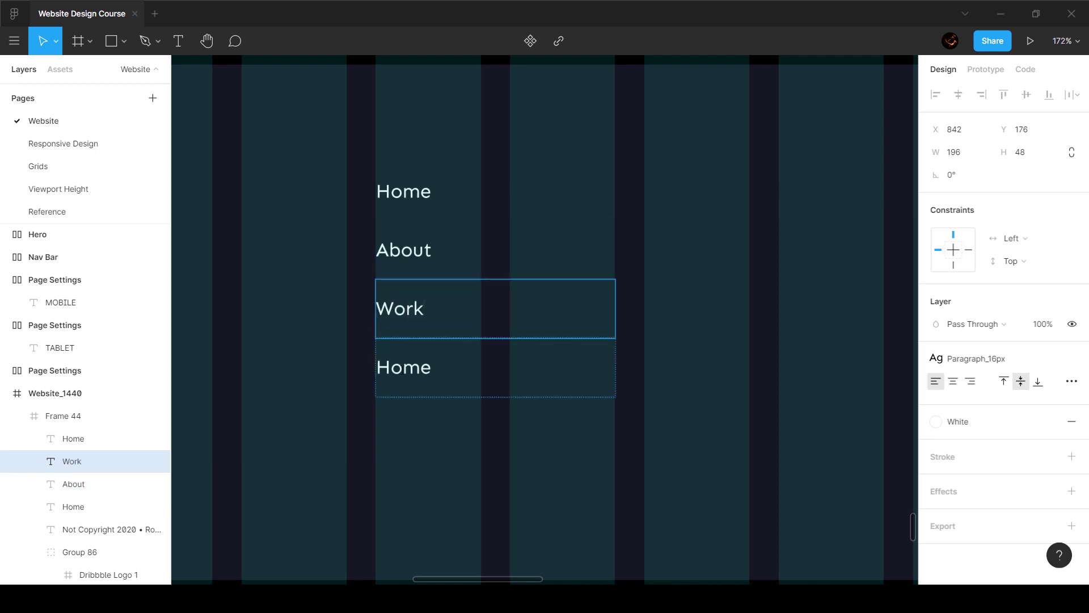
pyautogui.doubleClick(403, 368)
pyautogui.write('Proc')
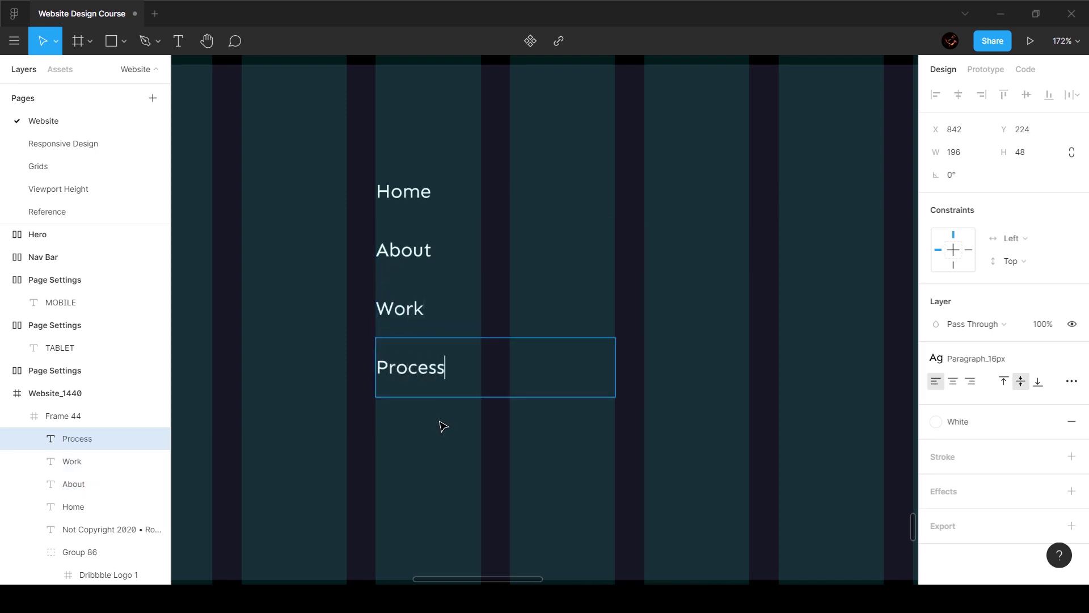
pyautogui.write('ess')
pyautogui.press('Escape')
pyautogui.press('Escape')
# Wrap the Home, About, Work and Process links in a vertical auto-layout column and duplicate it to the right
pyautogui.click(409, 195)
pyautogui.keyDown('shift'); pyautogui.click(425, 254); pyautogui.keyUp('shift')
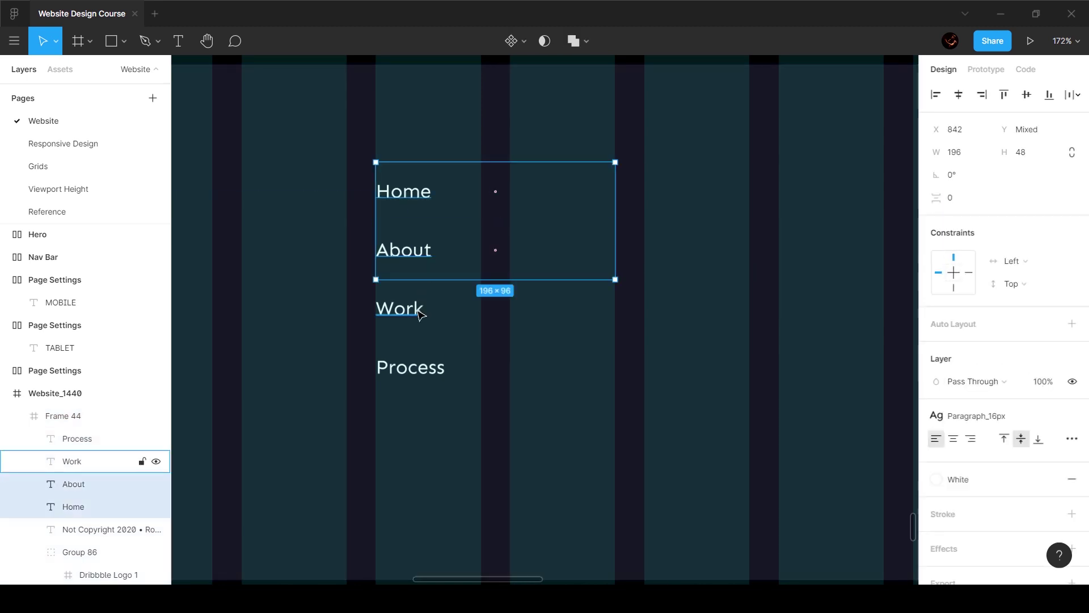
pyautogui.keyDown('shift'); pyautogui.click(420, 314); pyautogui.keyUp('shift')
pyautogui.keyDown('shift'); pyautogui.click(407, 368); pyautogui.keyUp('shift')
pyautogui.rightClick(408, 368)
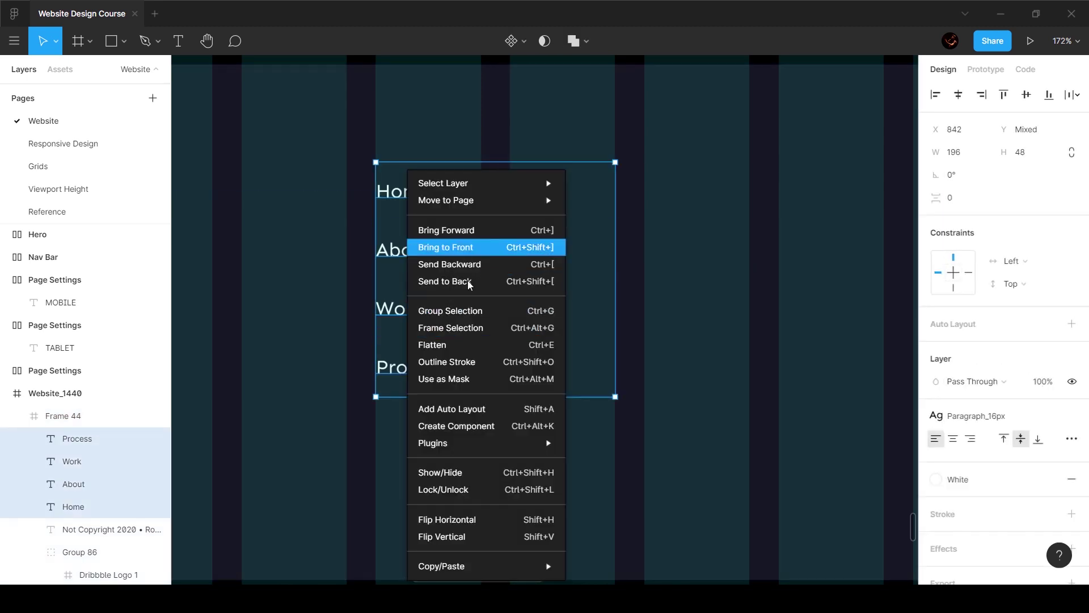
pyautogui.click(476, 408)
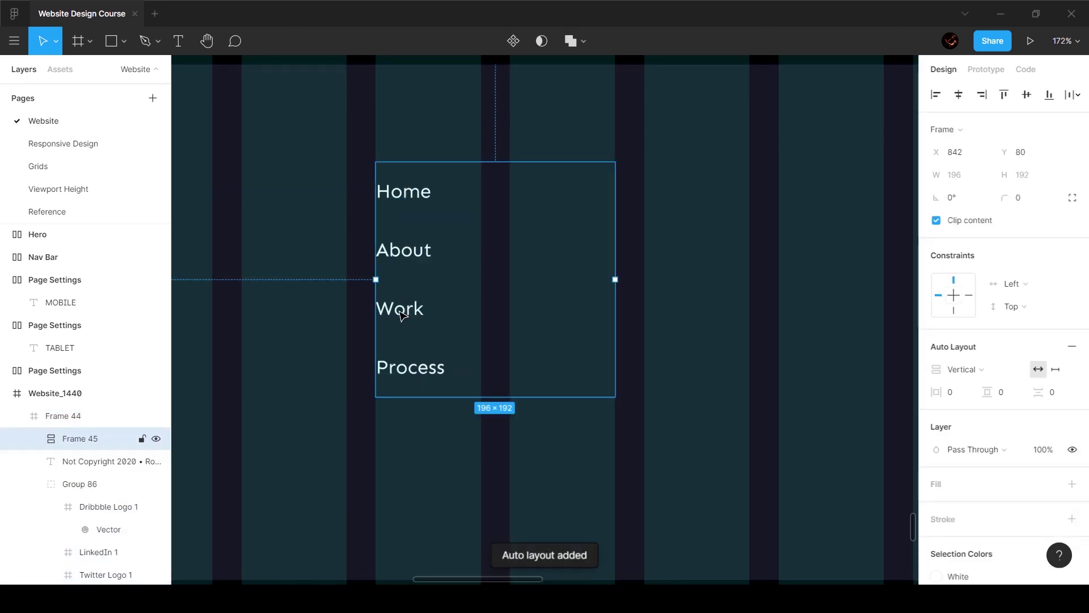
pyautogui.moveTo(402, 314); pyautogui.dragTo(675, 310)
# After checking the Reference page, rename the copied links to Store, Blog and Reading List
pyautogui.click(70, 212)
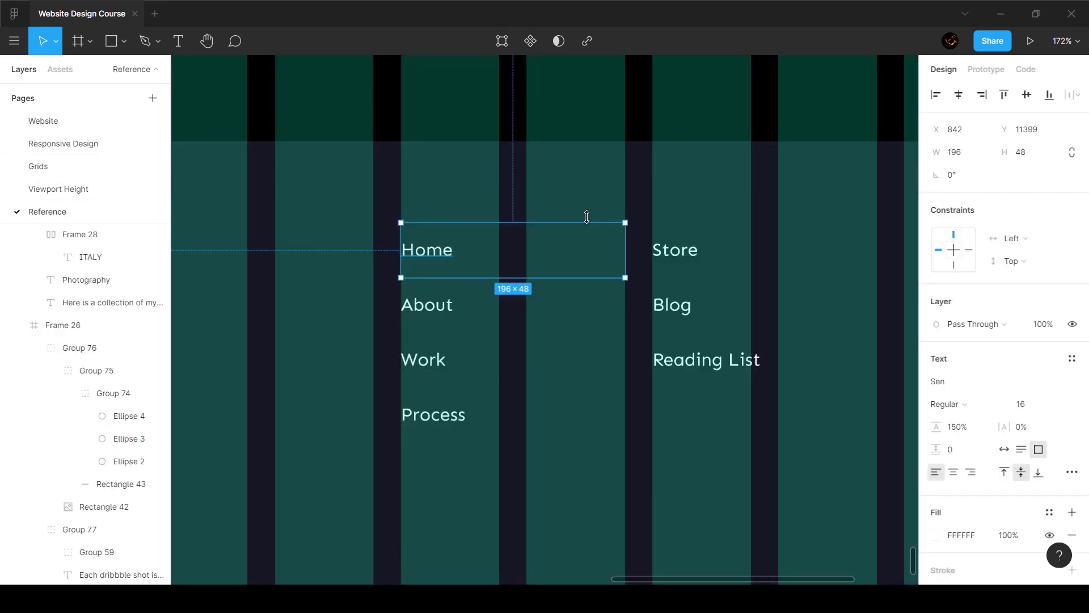
pyautogui.click(96, 126)
pyautogui.doubleClick(683, 201)
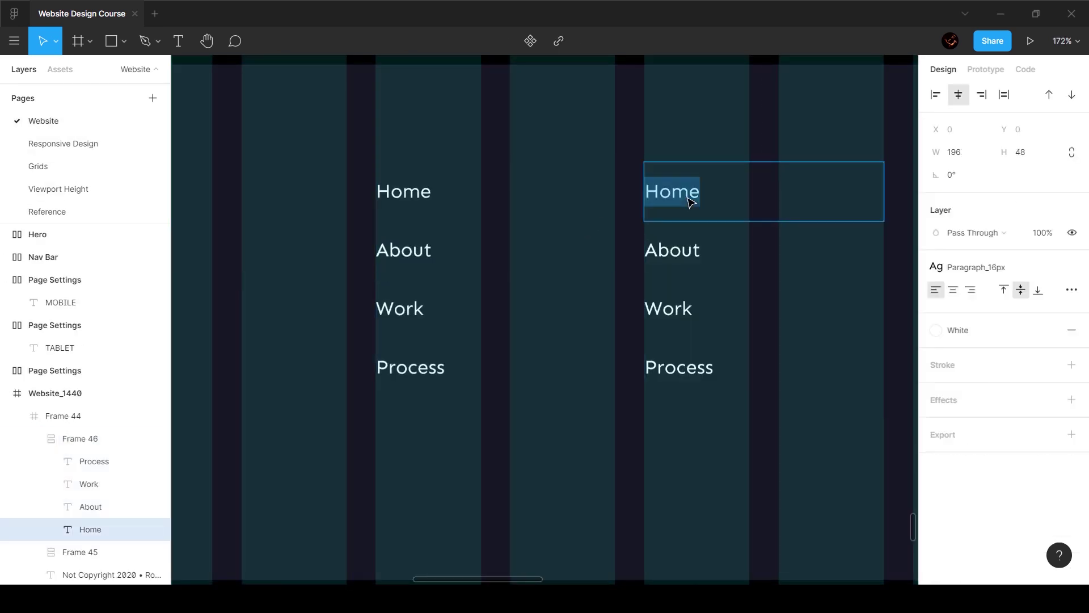
pyautogui.write('Store')
pyautogui.doubleClick(689, 246)
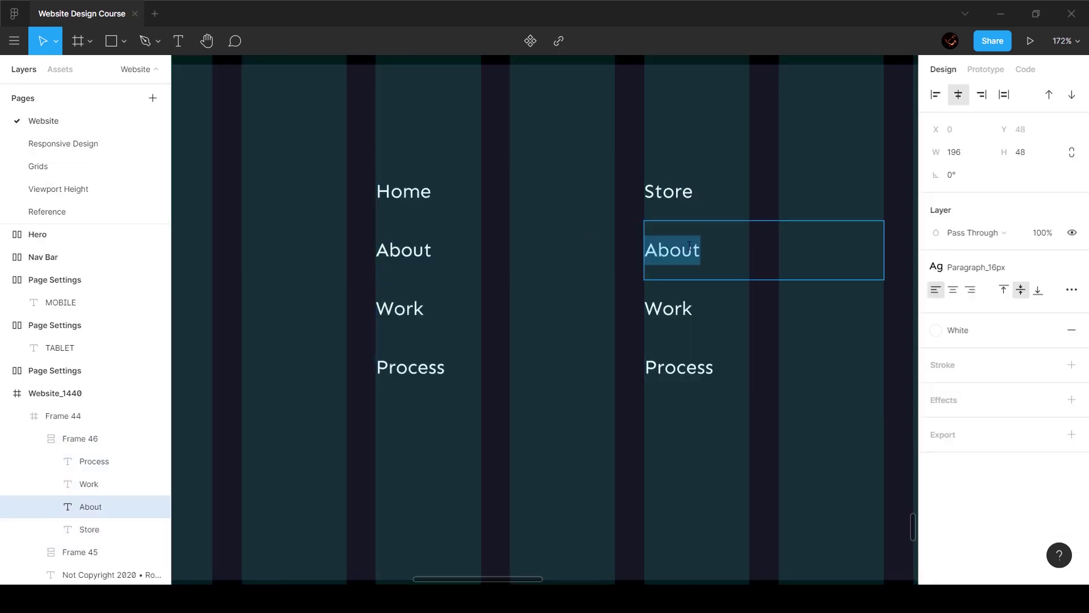
pyautogui.write('Blog')
pyautogui.doubleClick(681, 308)
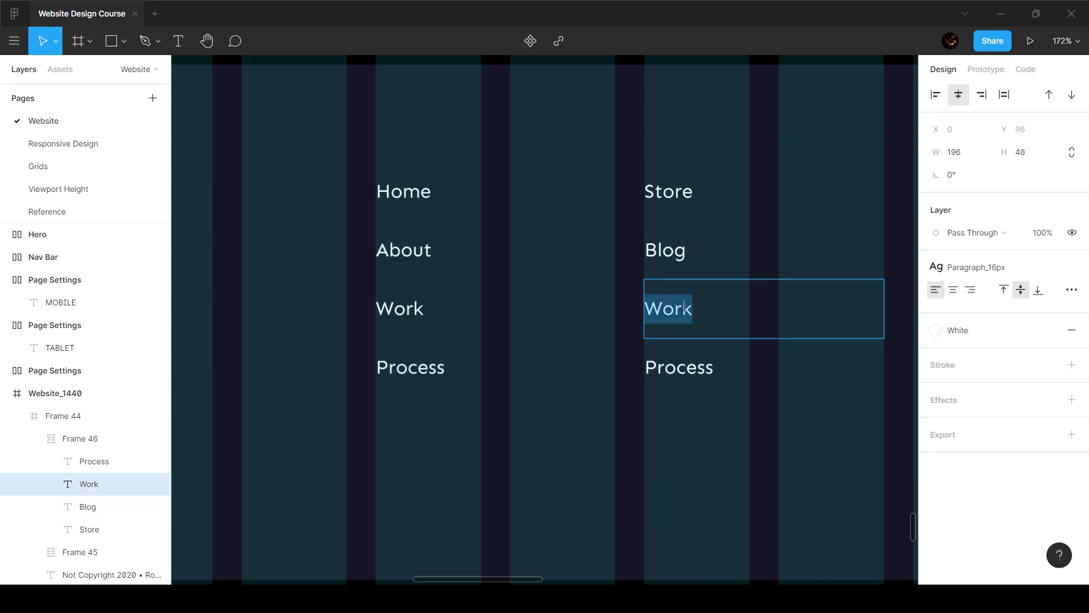
pyautogui.write('Reading List')
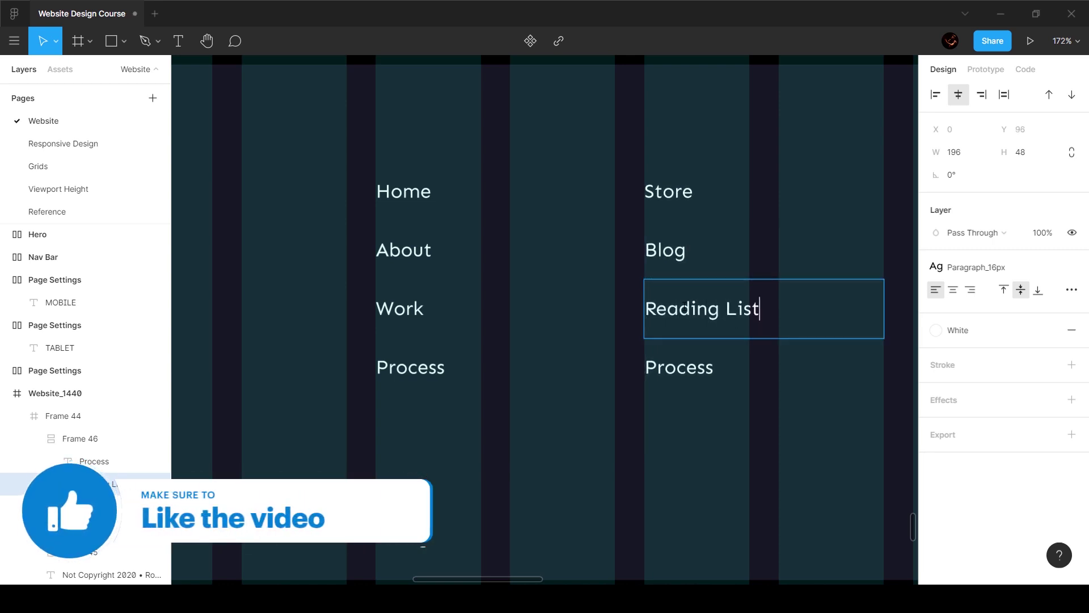
pyautogui.press('Escape')
# Delete the leftover Process link from the second column, then reselect the first link column
pyautogui.click(692, 367)
pyautogui.press('Delete')
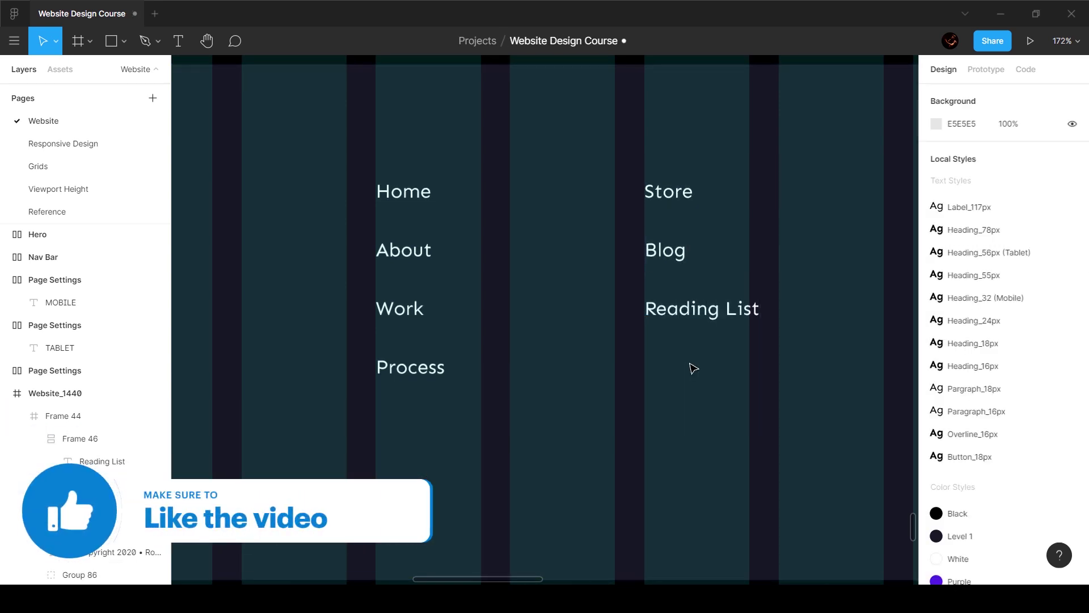
pyautogui.click(703, 321)
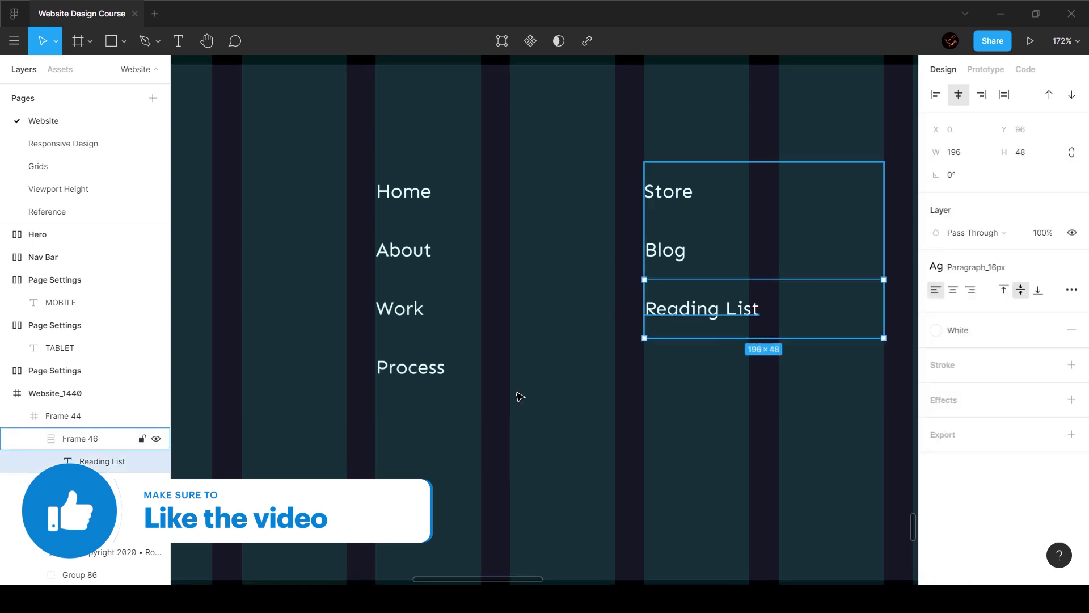
pyautogui.click(607, 272)
pyautogui.scroll(-5, 607, 272)
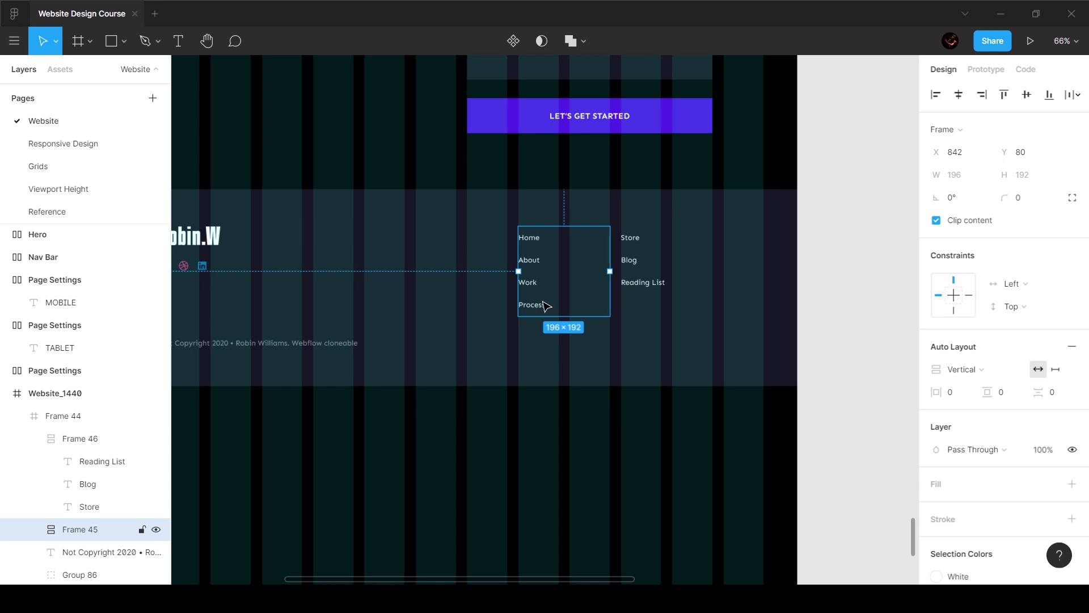
pyautogui.click(546, 306)
pyautogui.press('Escape')
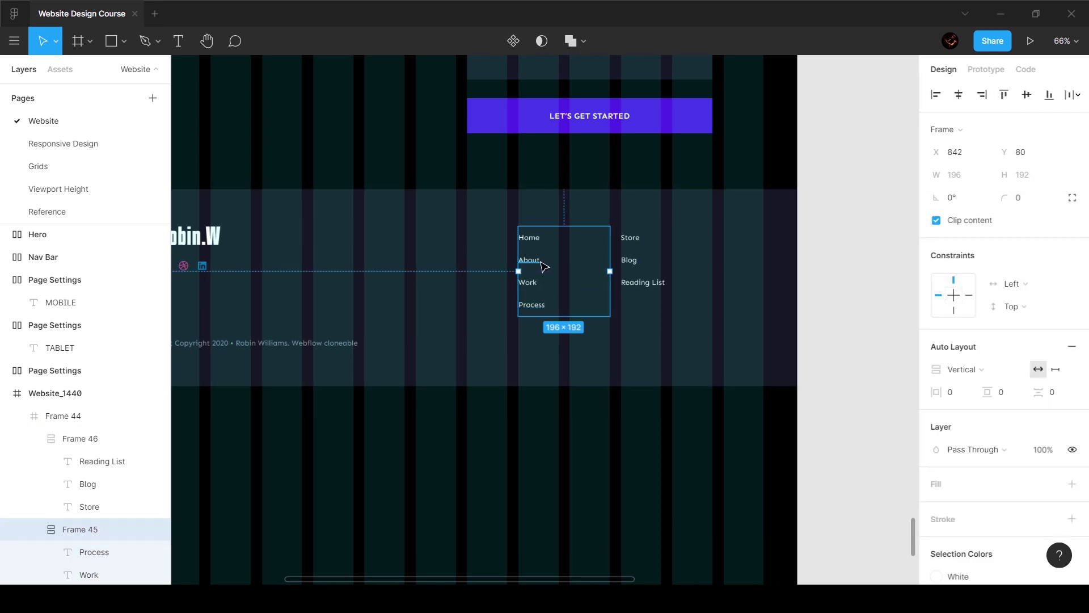
pyautogui.click(543, 267)
pyautogui.press('Delete')
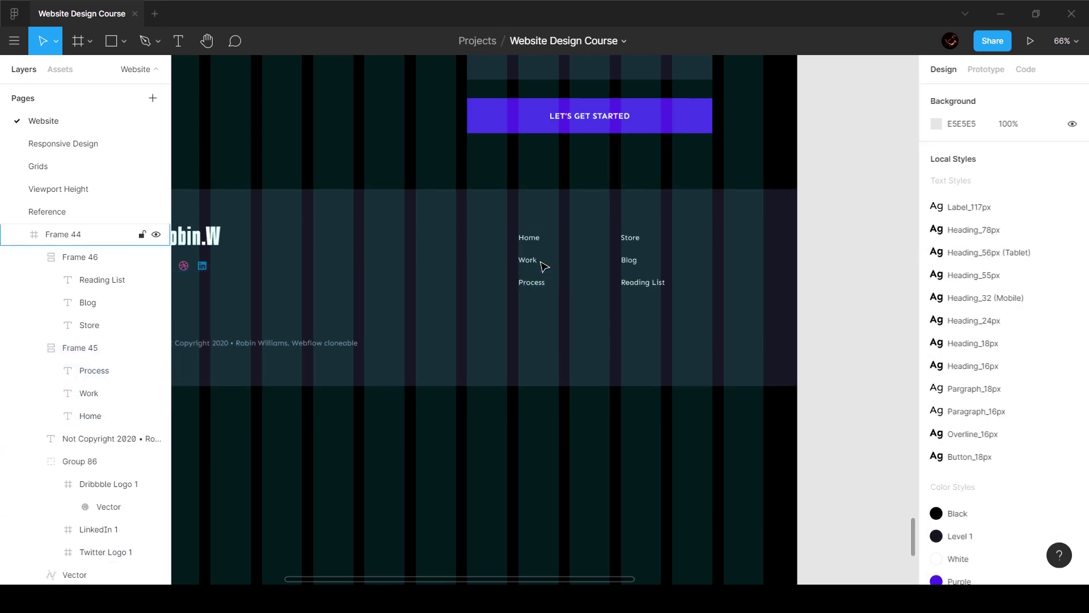
pyautogui.hotkey('ctrl', 'z')
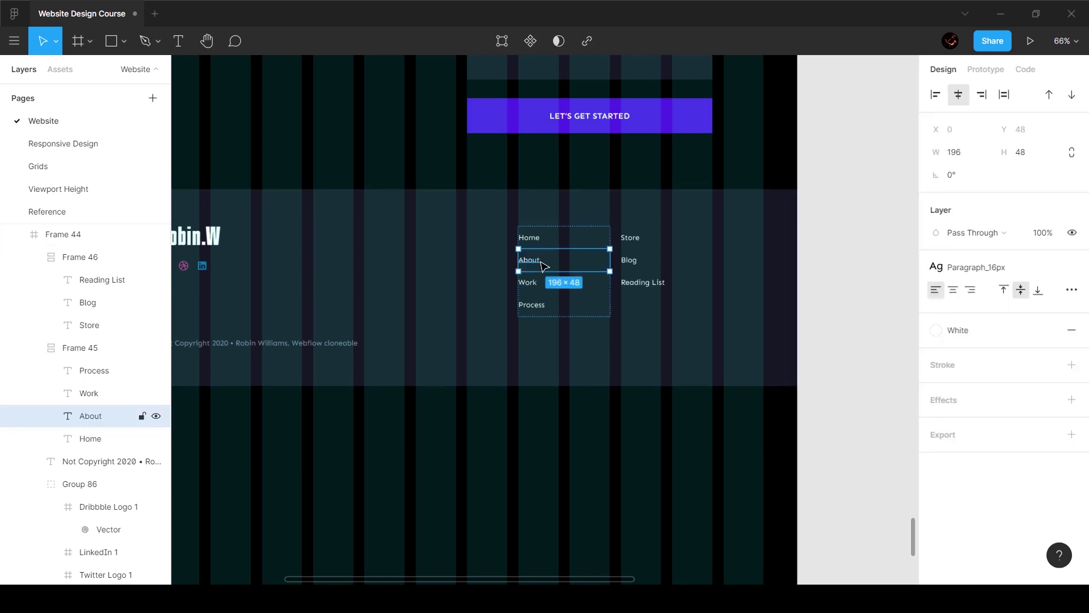
pyautogui.press('Escape')
pyautogui.scroll(-10, 581, 253)
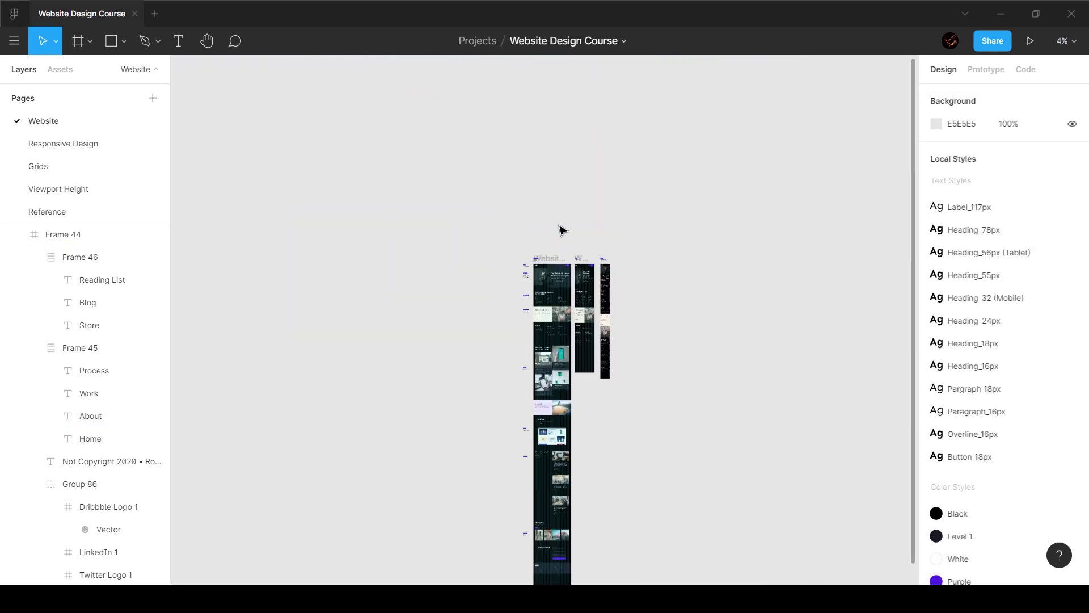
pyautogui.scroll(5, 558, 338)
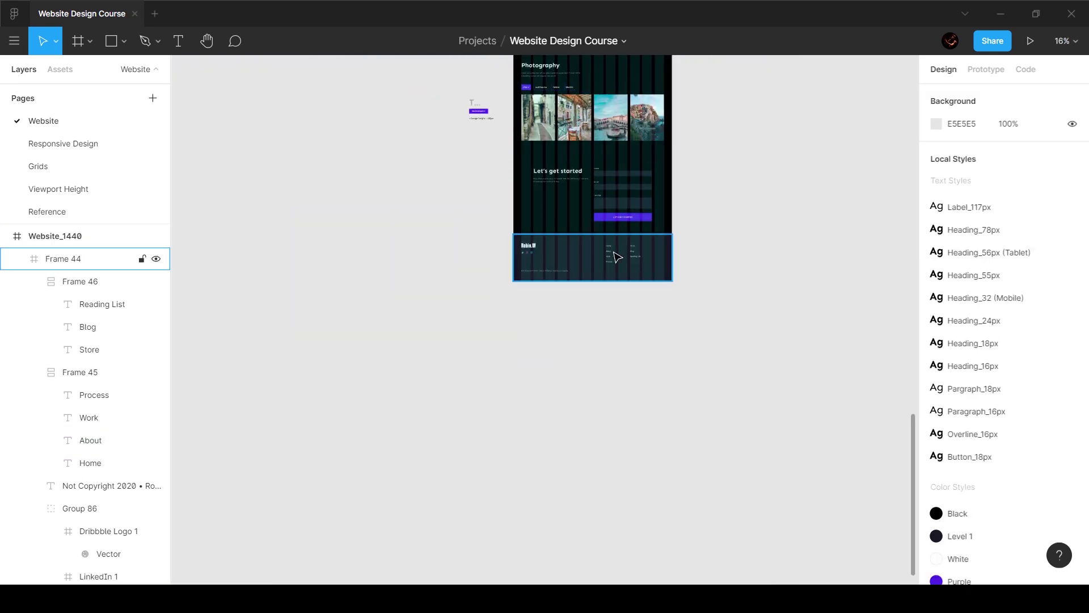
pyautogui.scroll(4, 615, 255)
pyautogui.scroll(2, 630, 255)
pyautogui.scroll(-5, 630, 255)
pyautogui.hscroll(3, 630, 255)
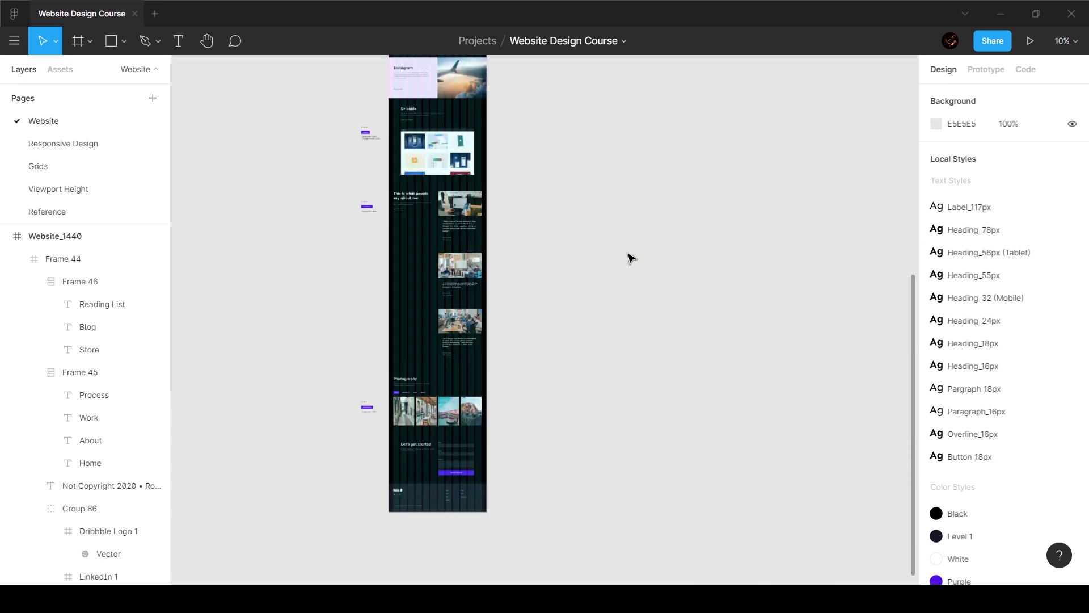
pyautogui.scroll(-2, 630, 255)
pyautogui.scroll(2, 630, 255)
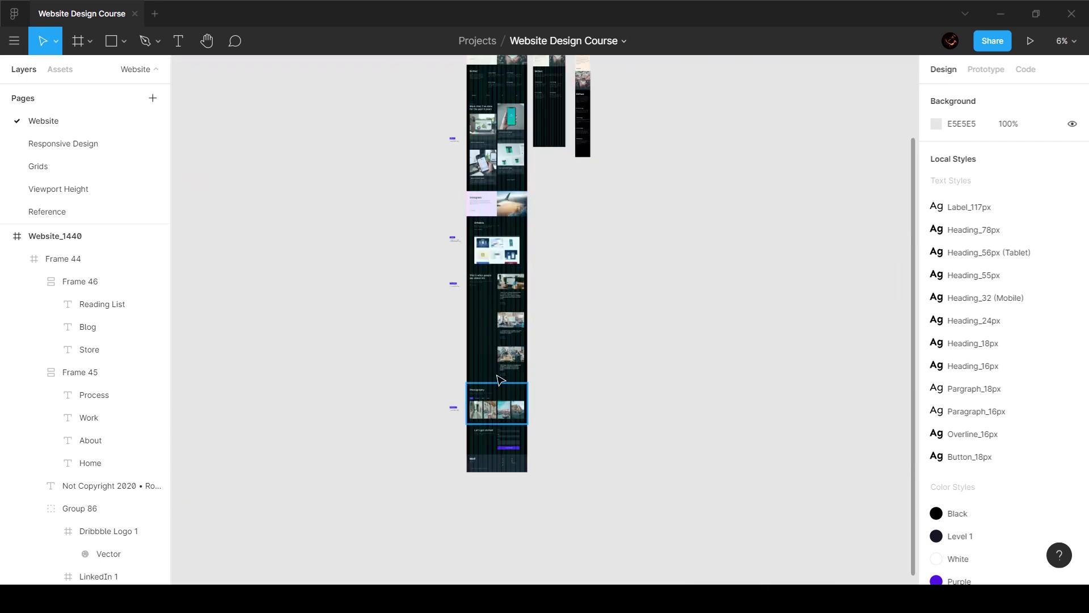